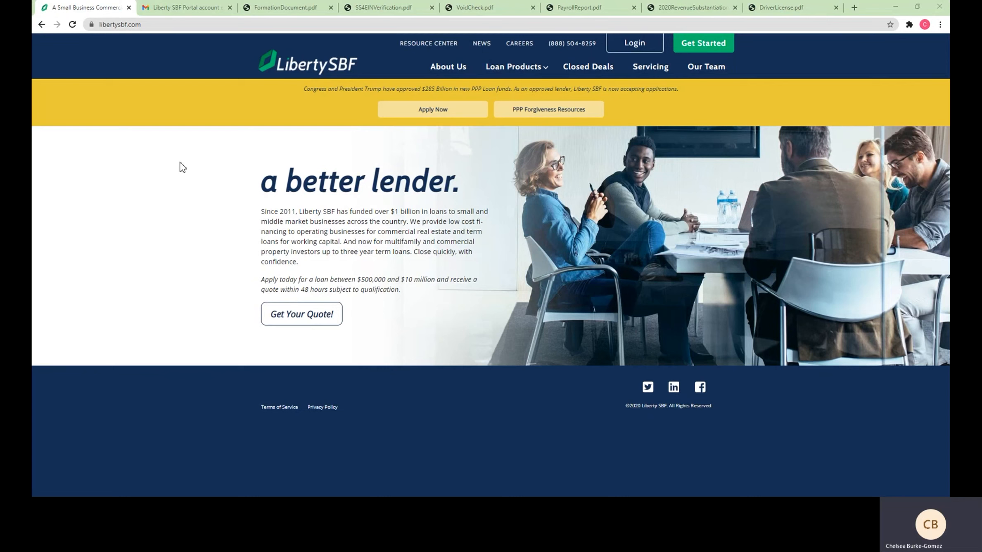
Load the Liberty SBF homepage at libertysbf.com
click(181, 27)
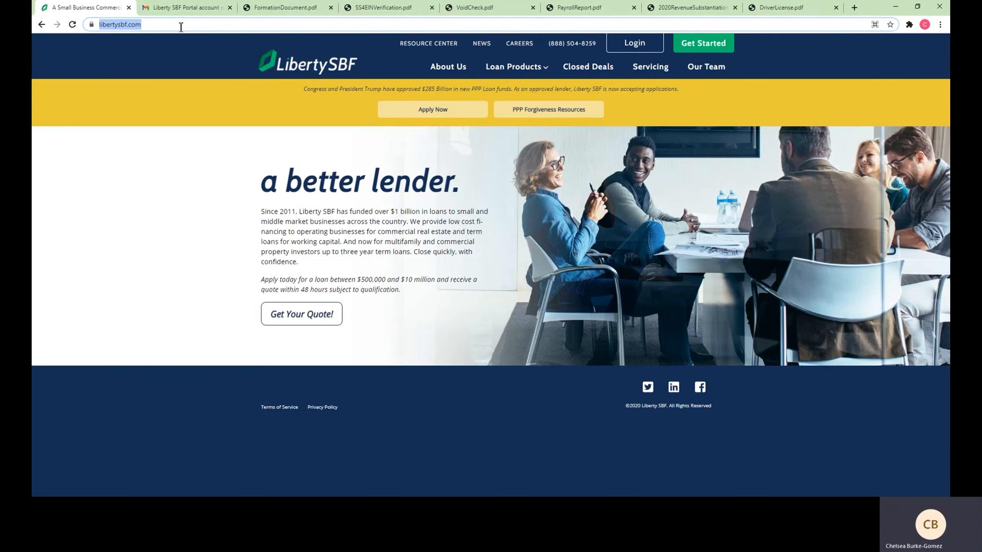
text(libertysb)
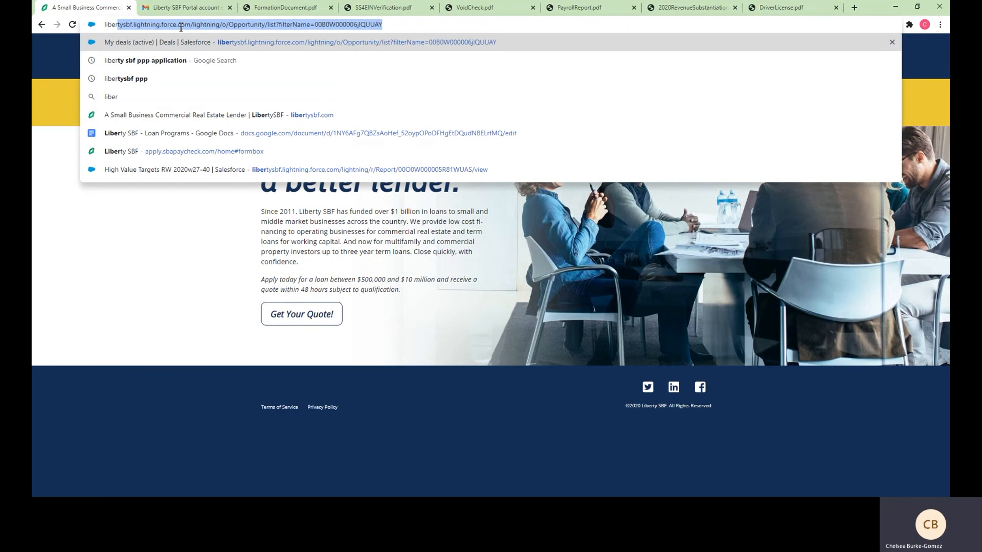
text(f.com)
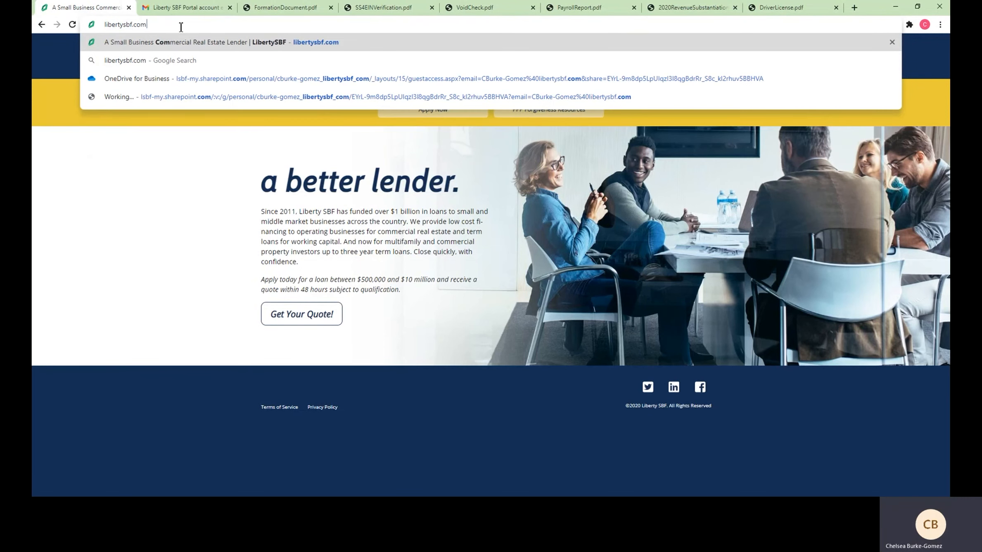
key(Return)
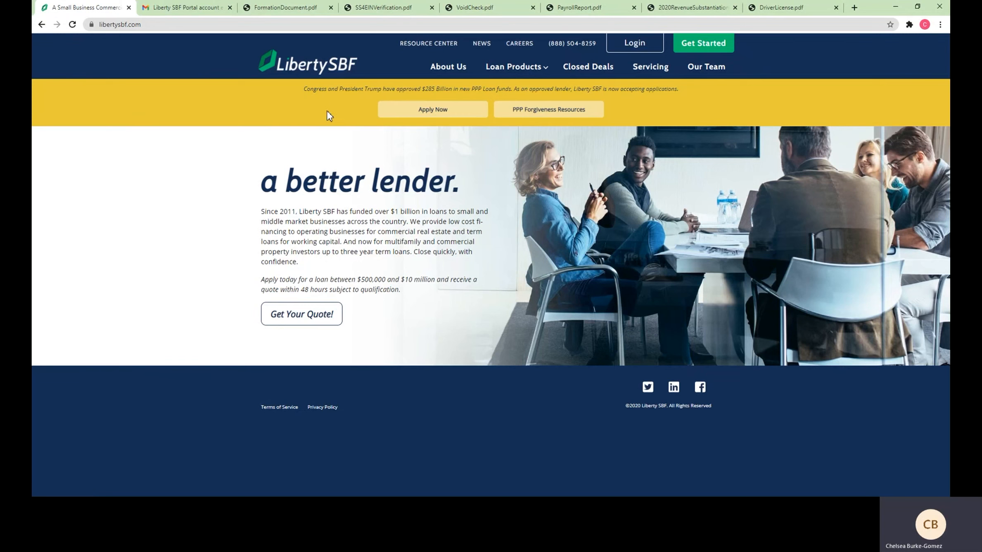
Open the PPP loans site in a new tab and scroll through its loan information and FAQs
click(391, 110)
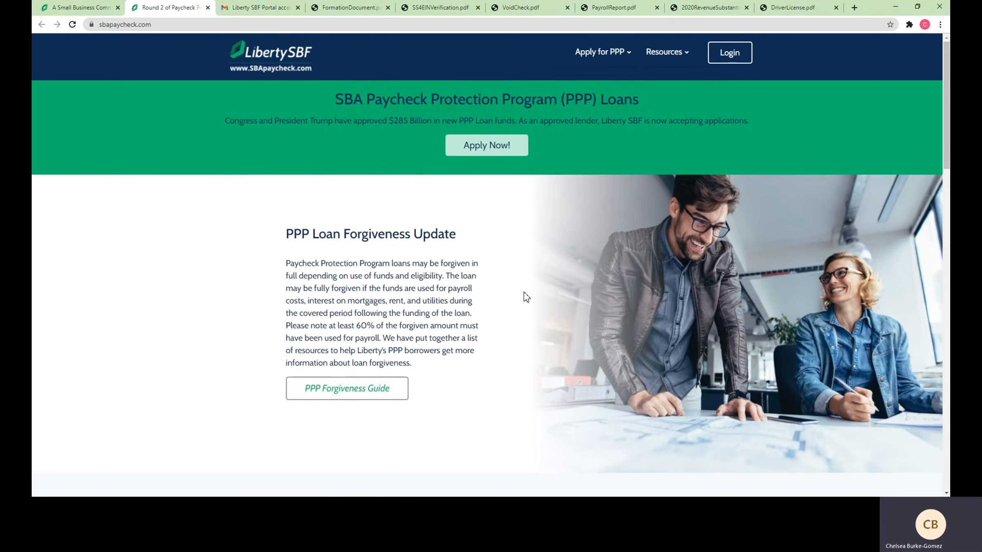
scroll(501, 299, down, 2)
scroll(504, 301, down, 5)
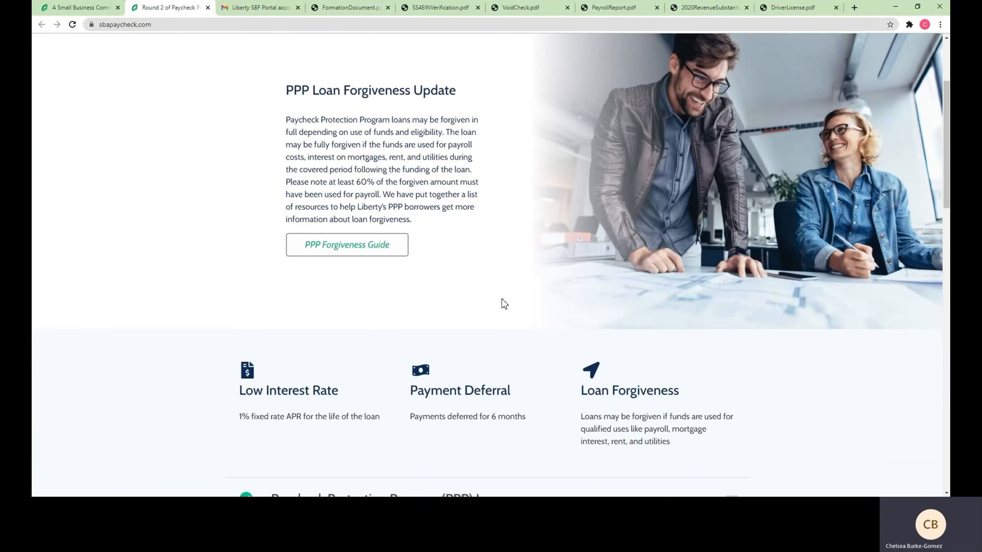
scroll(503, 300, down, 5)
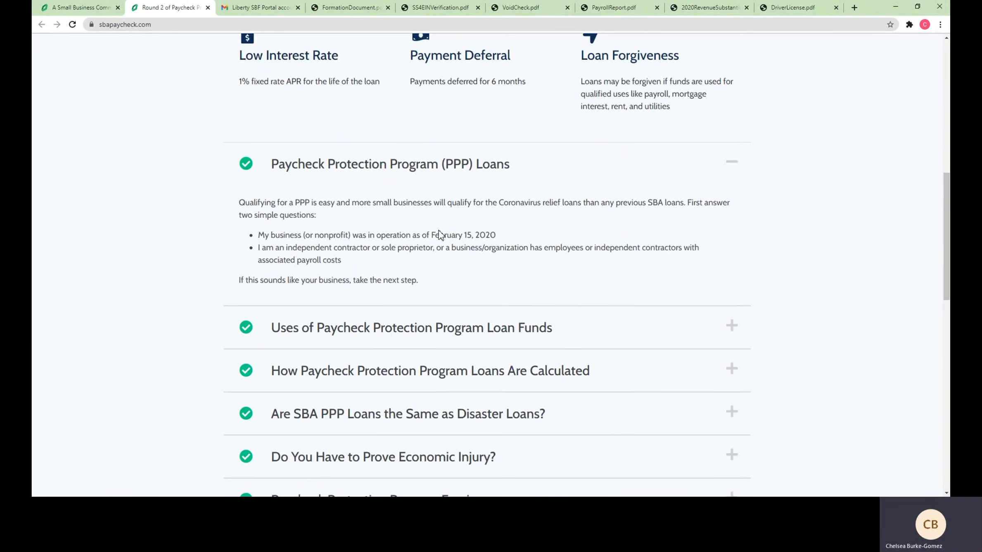
scroll(440, 233, down, 1)
scroll(373, 258, down, 3)
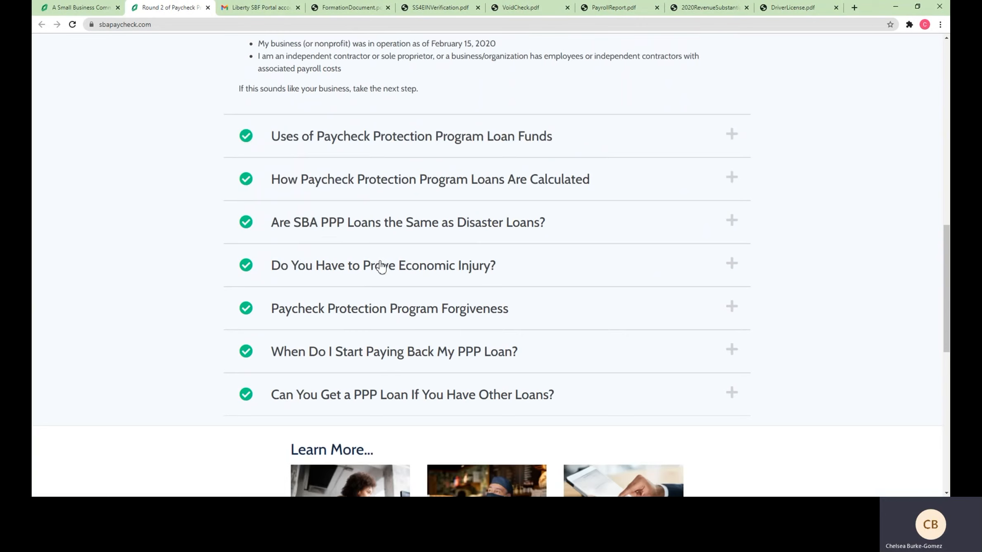
scroll(322, 324, up, 6)
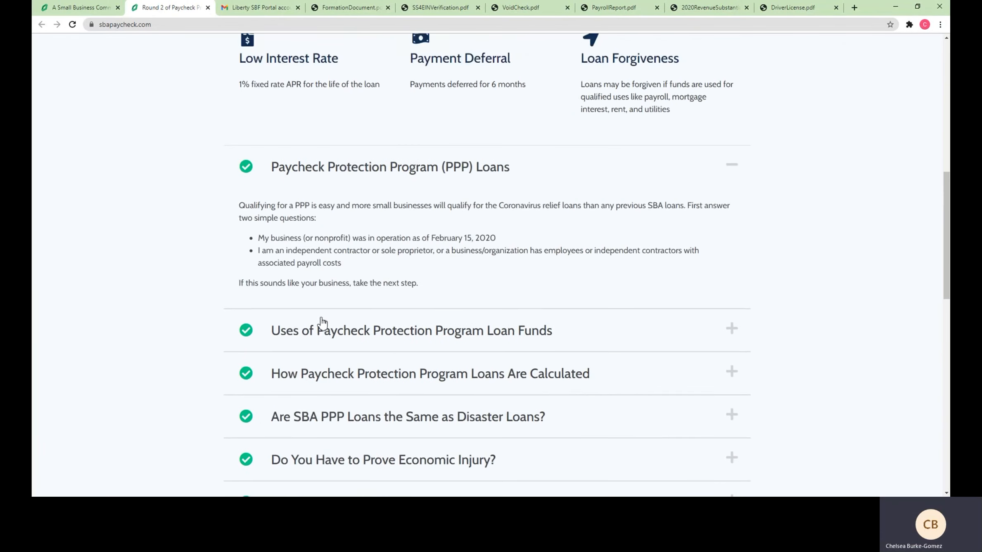
scroll(305, 256, up, 8)
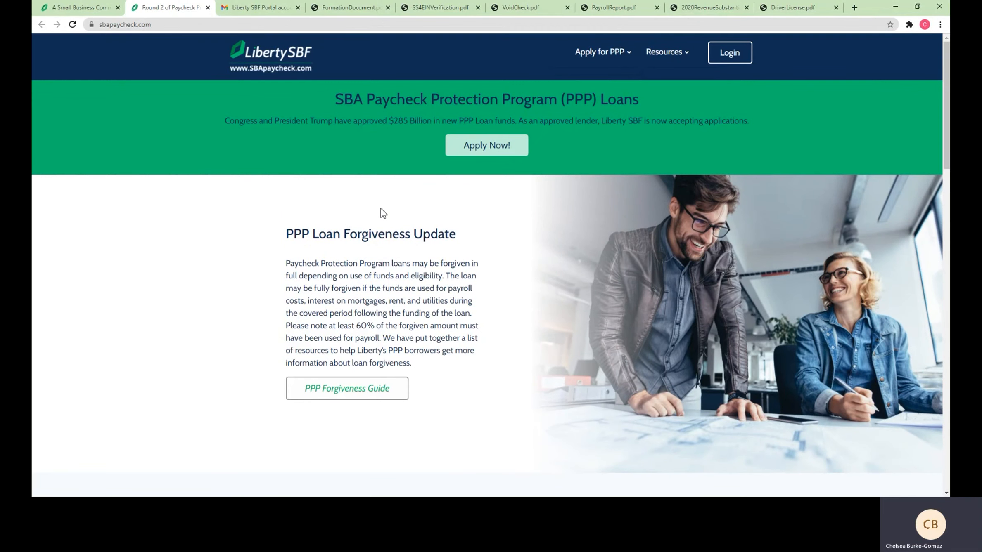
Open the PPP portal registration form and fill in the testing account's email address
click(478, 152)
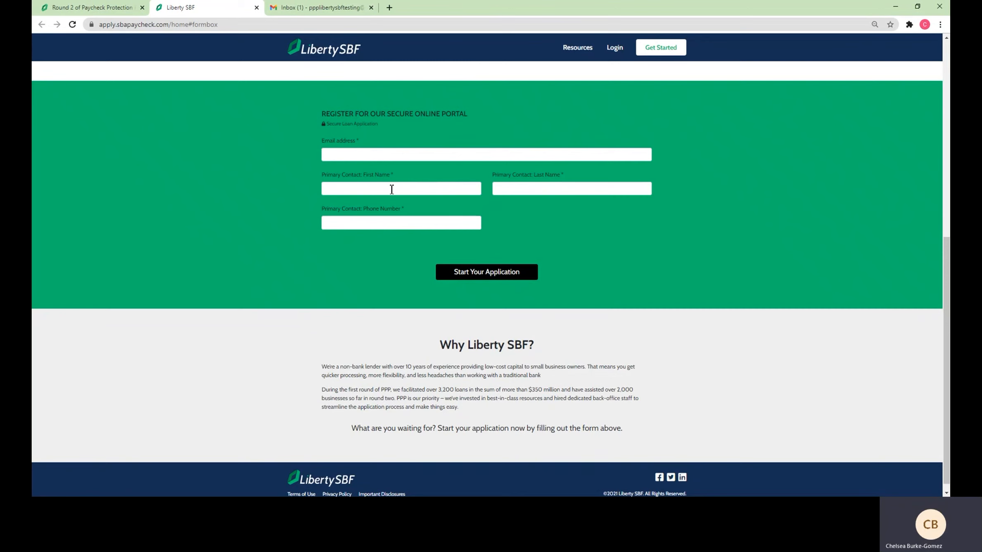
click(380, 152)
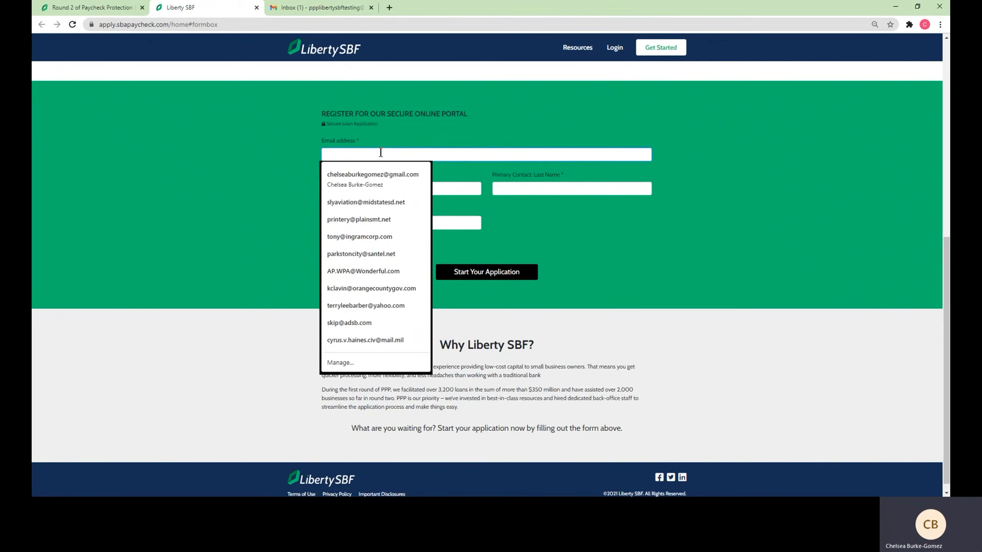
click(265, 115)
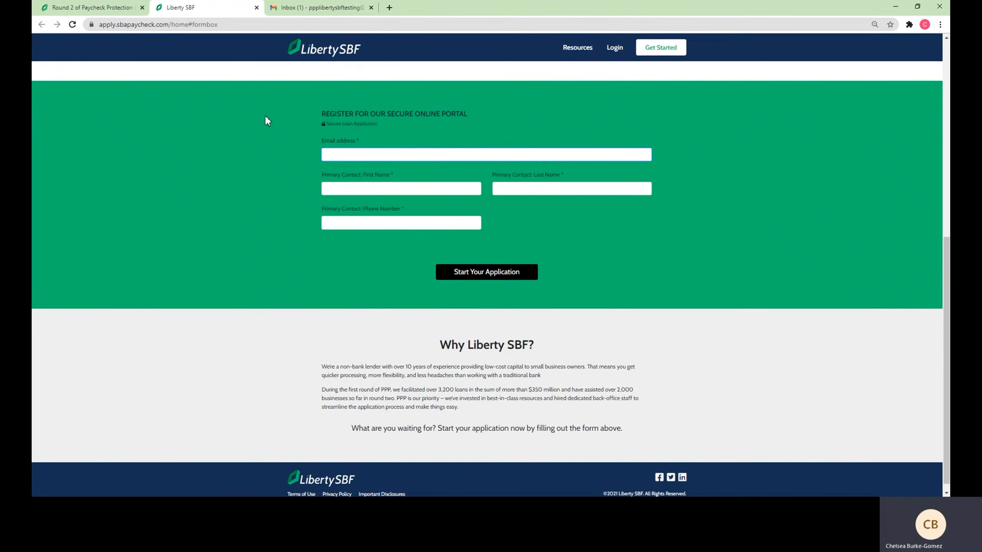
click(332, 156)
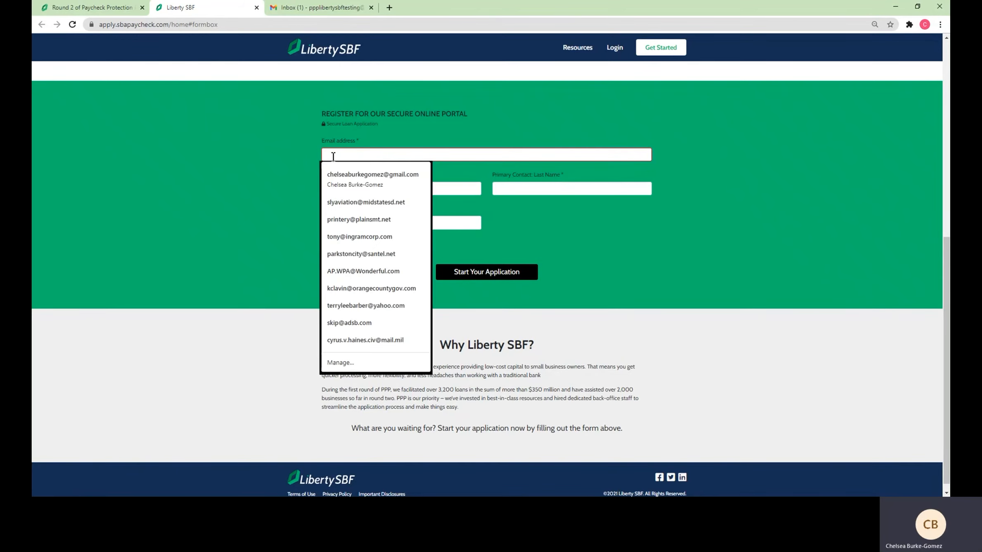
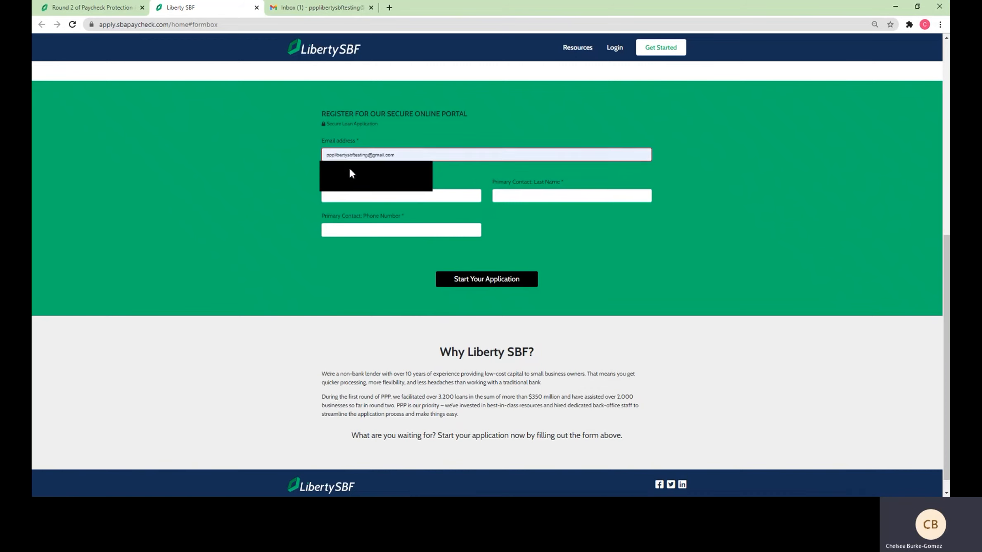
click(349, 167)
Enter Testing as the contact's first and last name and fill in the phone number
click(362, 194)
text(T)
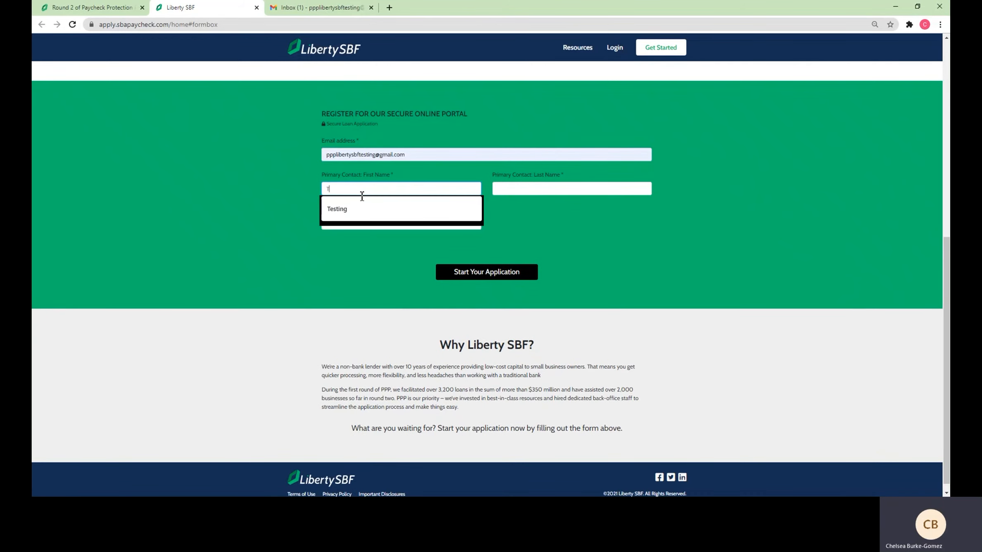
text(esting)
key(Tab)
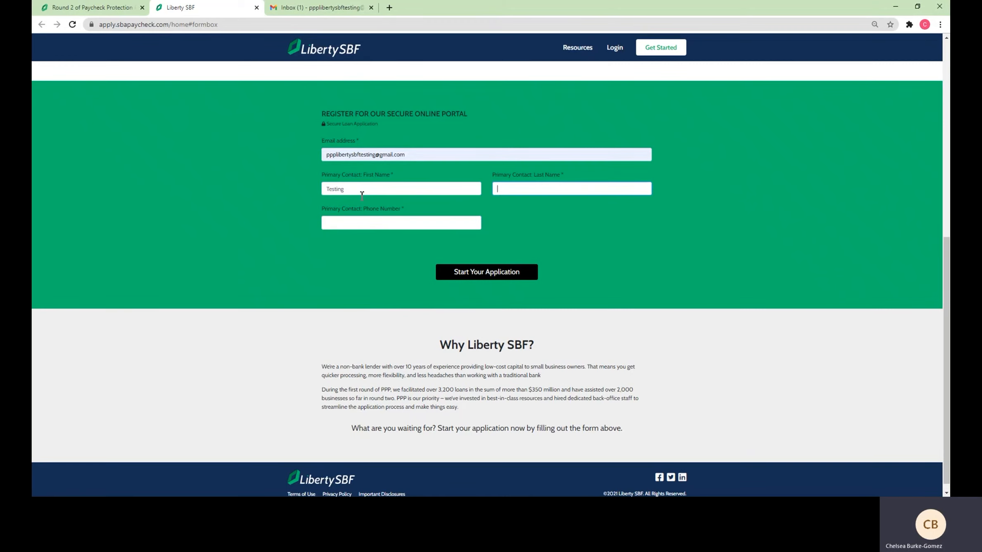
text(Testing8)
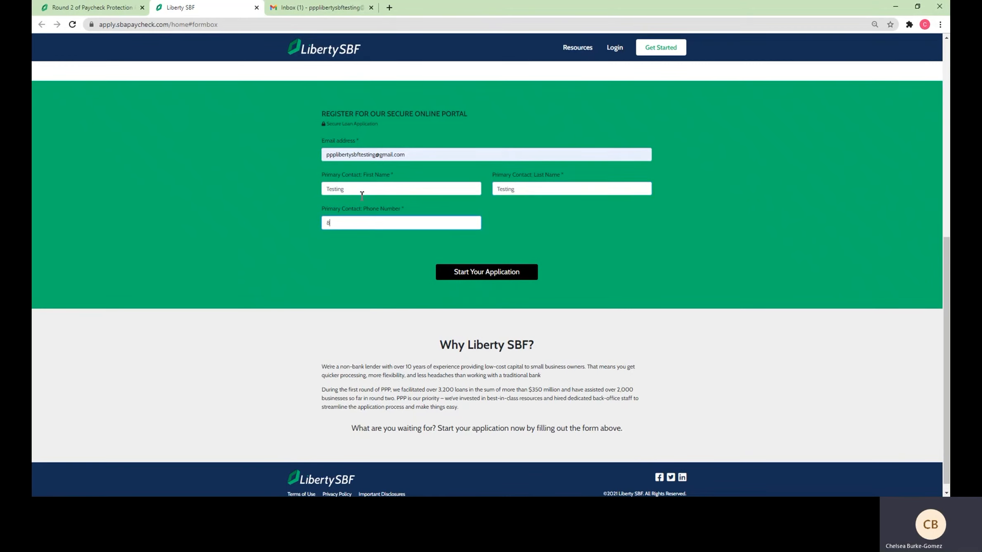
text(888888888)
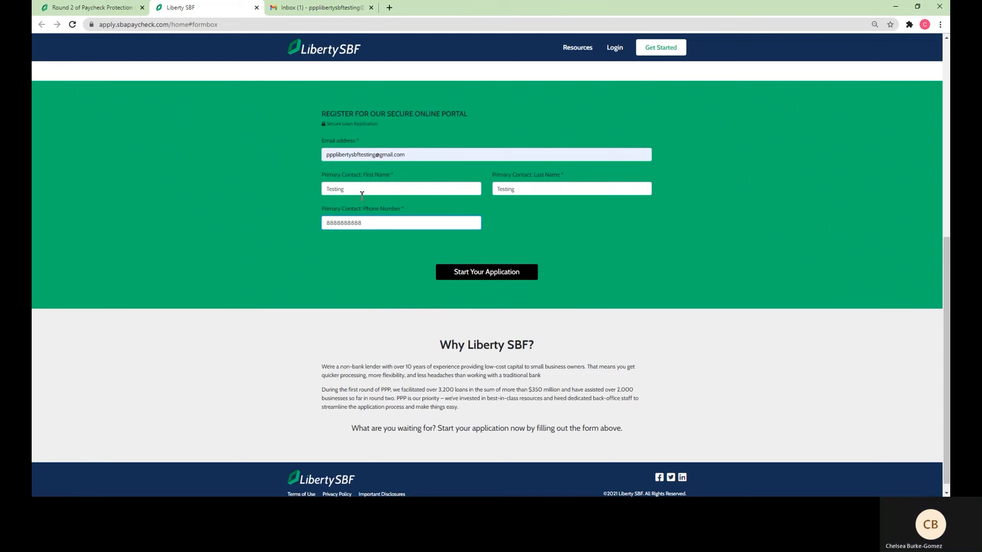
click(310, 259)
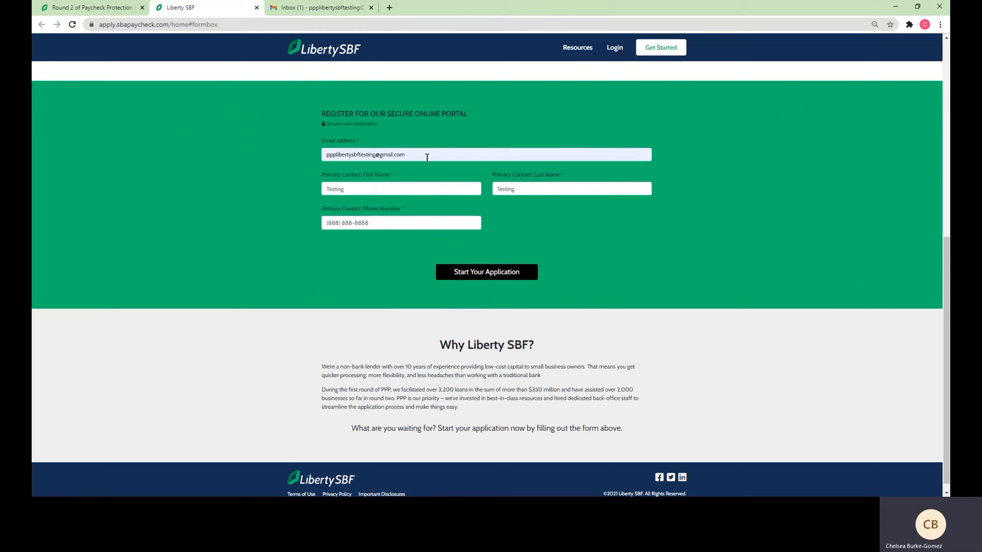
Submit the registration and request a verification code by email on the sign-up page
click(475, 274)
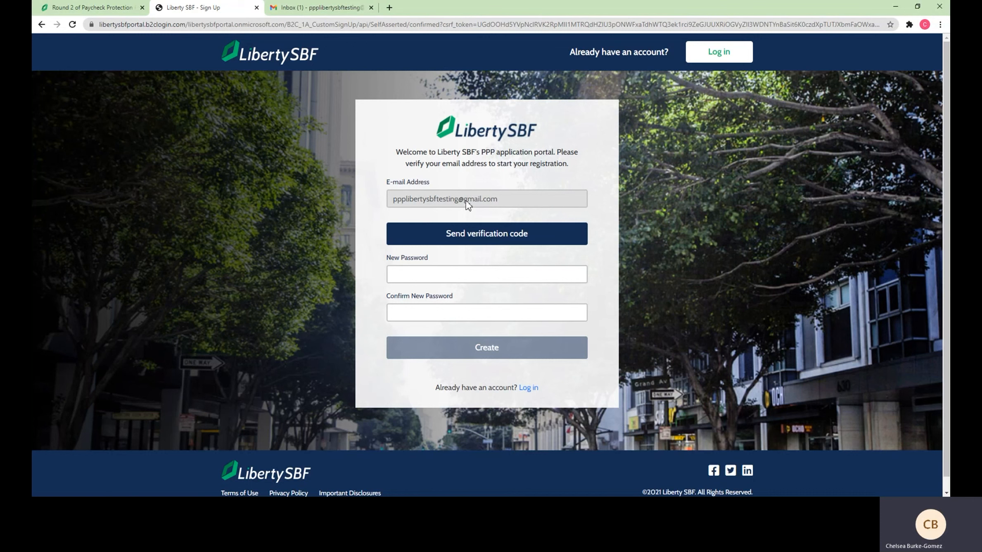
click(470, 239)
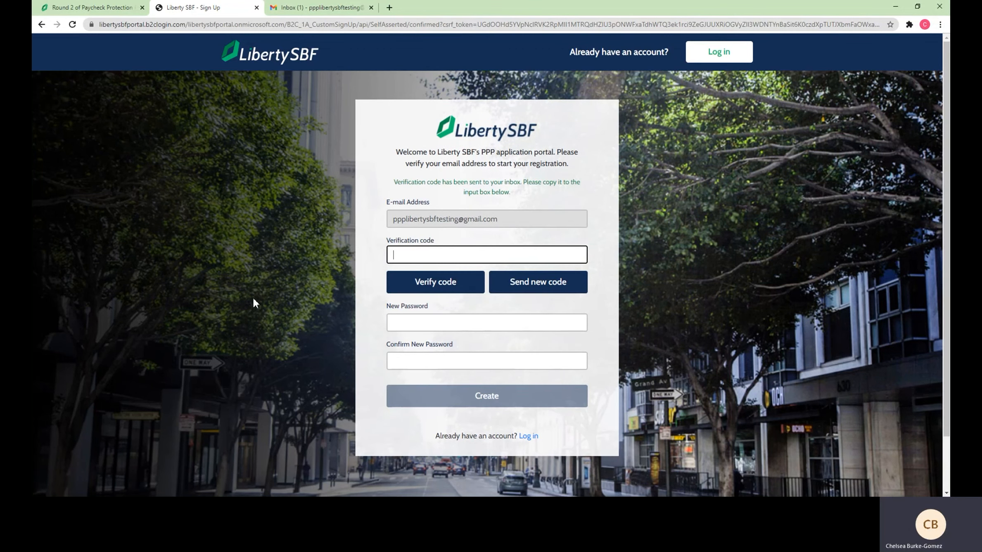
Reload the Gmail inbox to check for the verification email
click(281, 13)
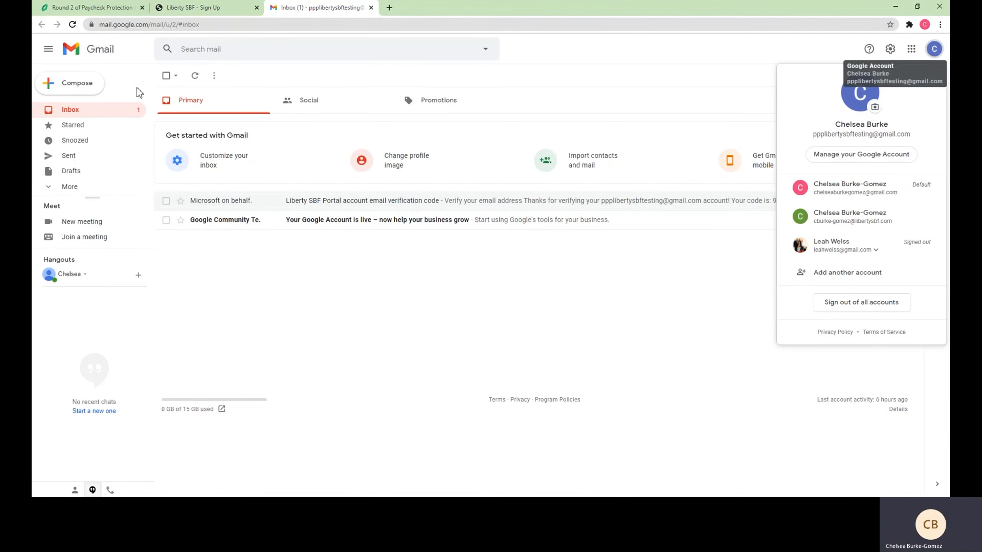
click(189, 25)
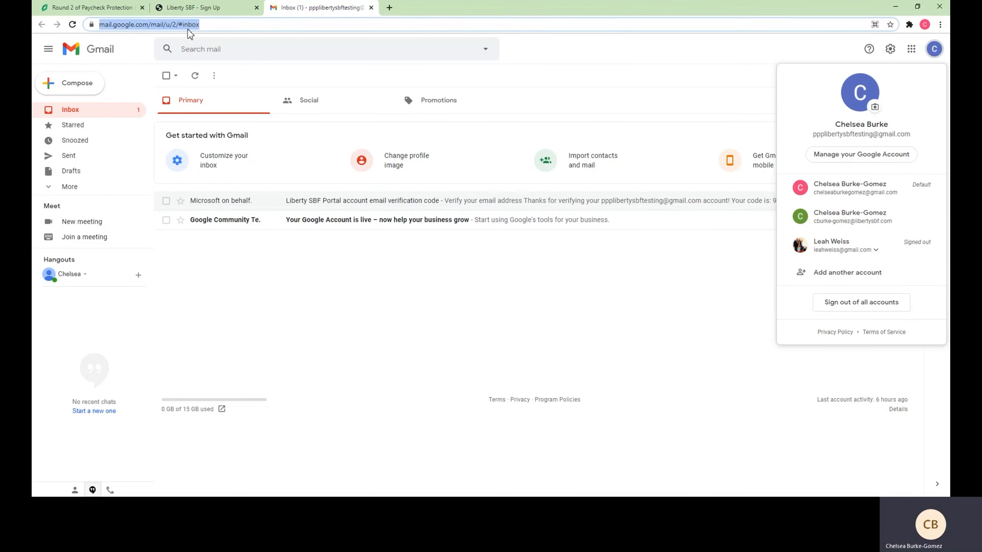
key(Return)
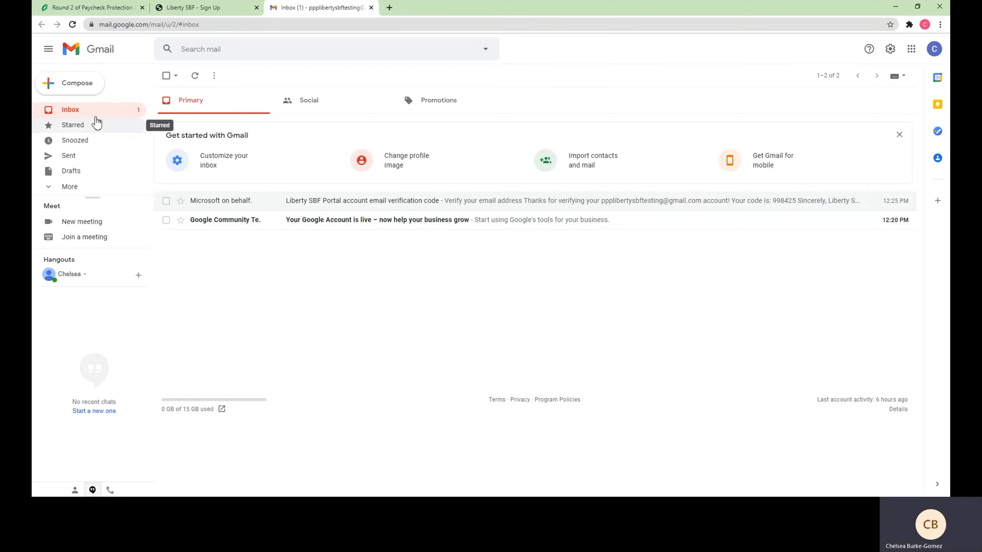
click(173, 26)
key(Return)
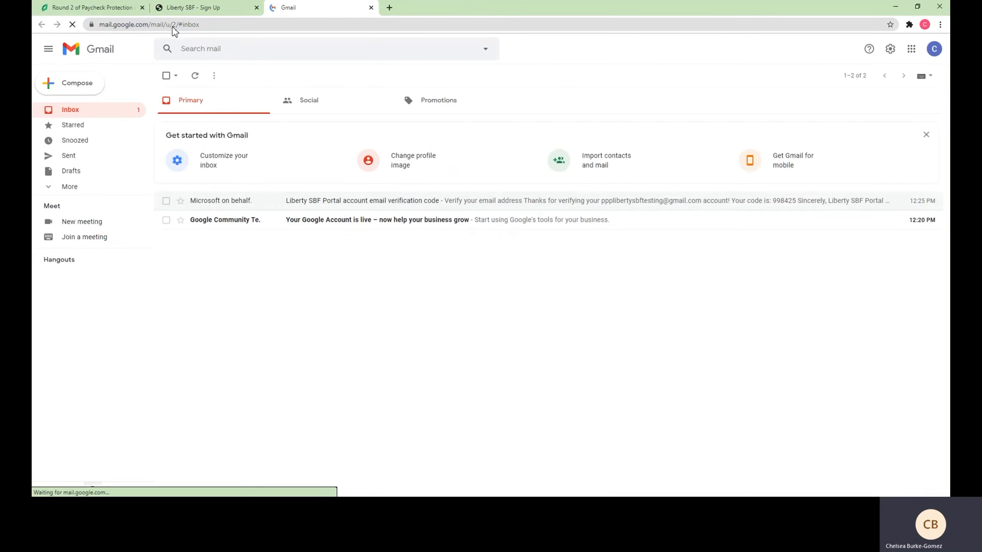
Open the Liberty SBF Portal verification email, copy its code, and return to the sign-up page
click(187, 9)
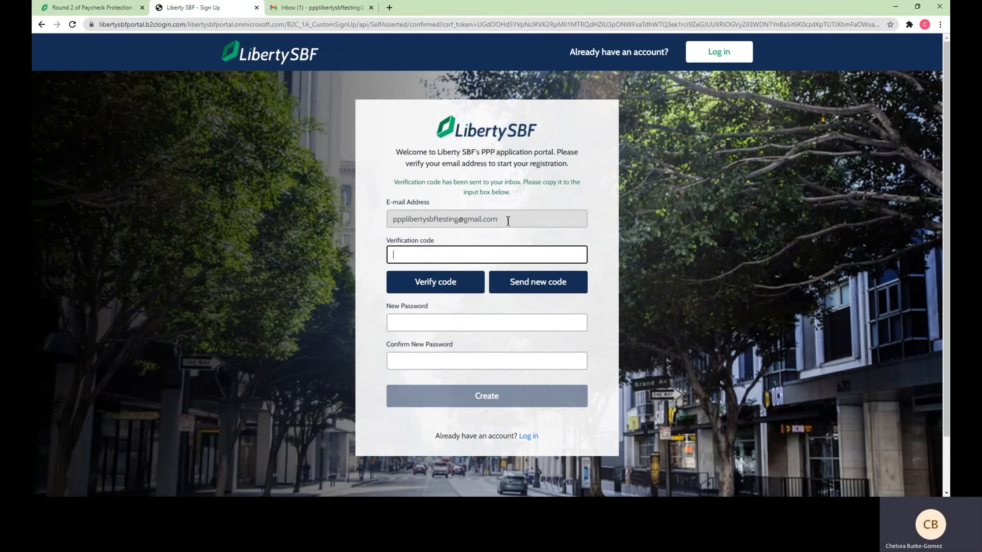
click(308, 10)
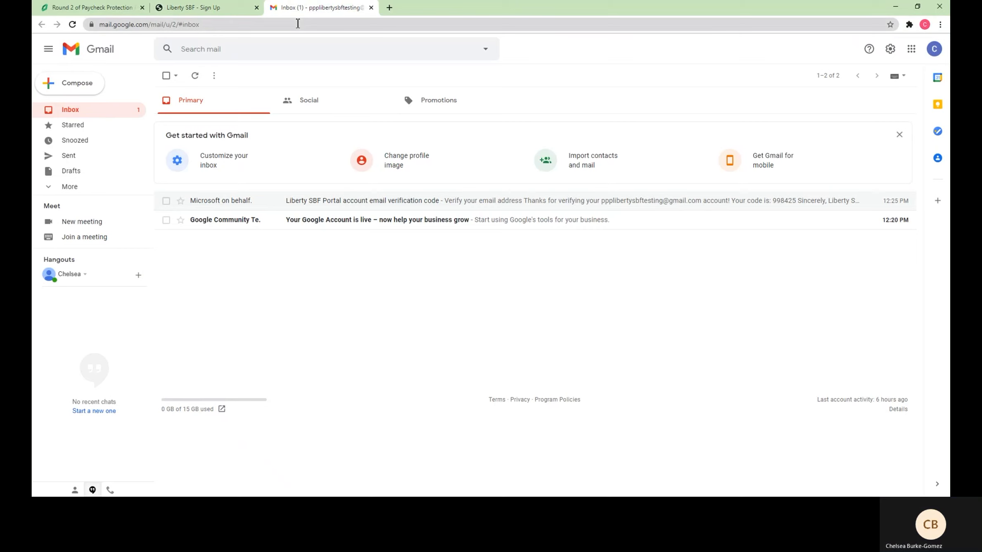
click(117, 111)
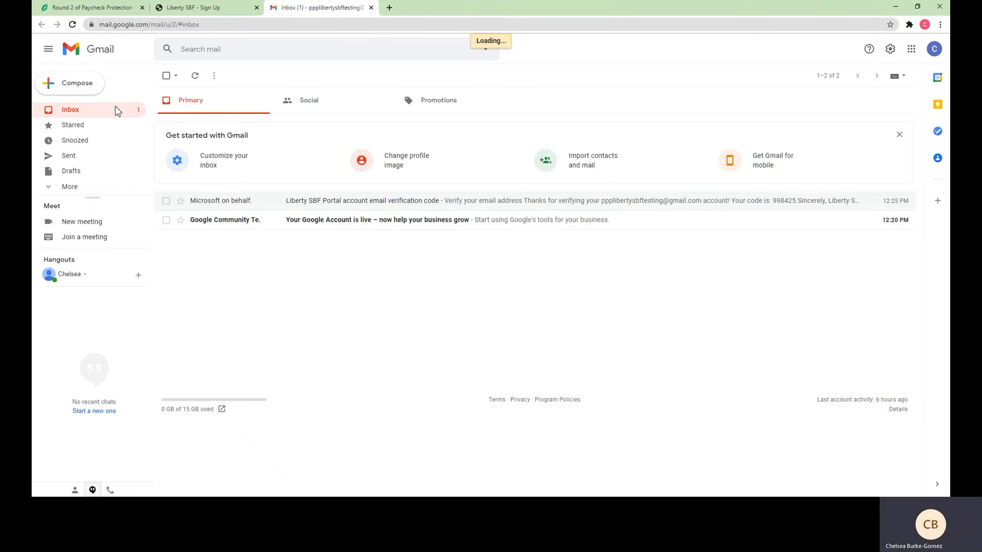
click(234, 205)
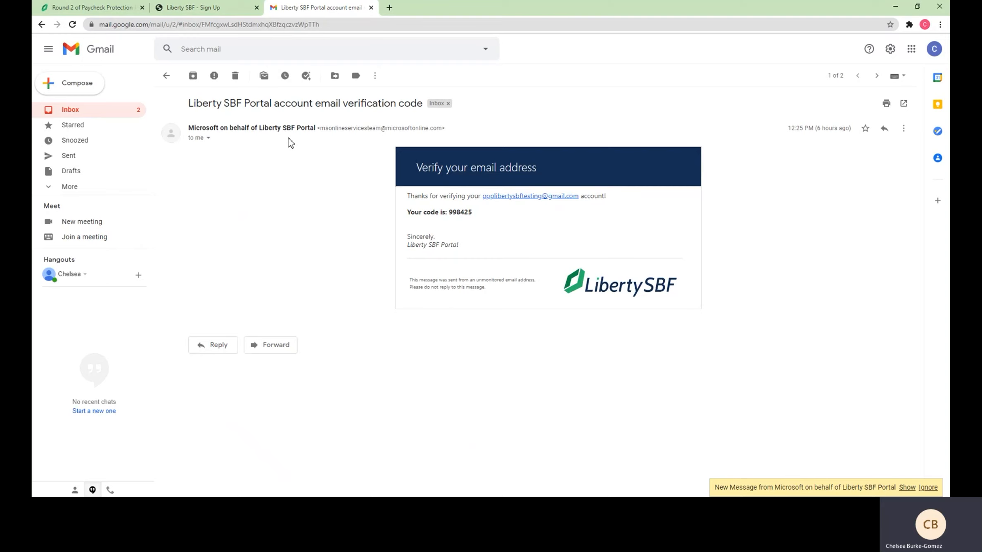
double_click(459, 212)
key(ctrl+c)
click(191, 9)
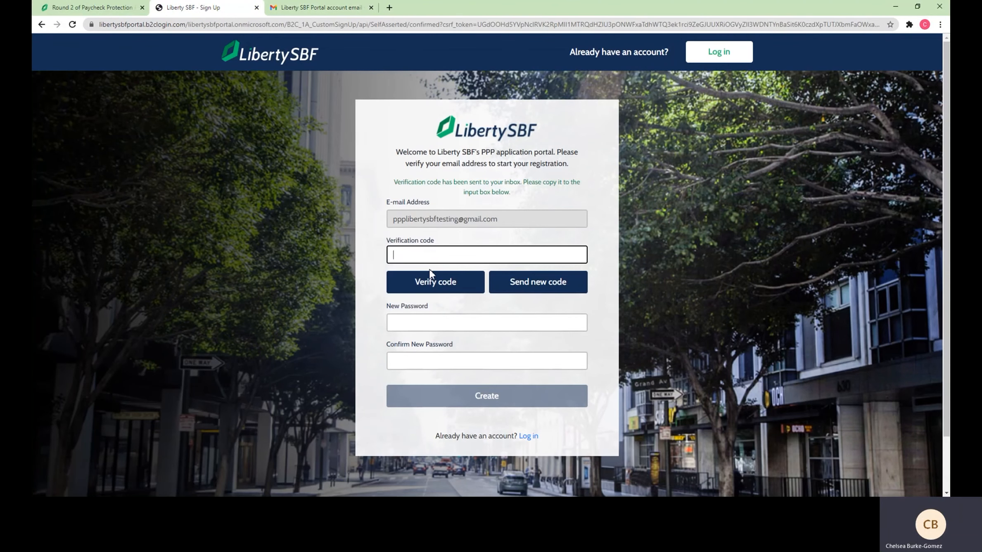
Paste the copied code into the verification field and submit it, which is rejected as incorrect
key(ctrl+v)
click(449, 284)
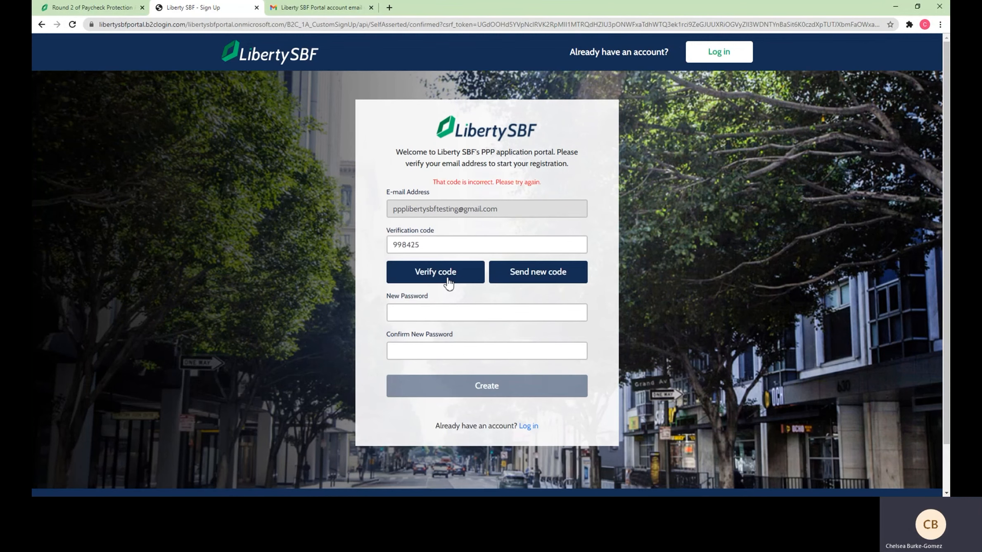
Copy the code from the newest verification email and select the rejected code on the sign-up form
click(317, 7)
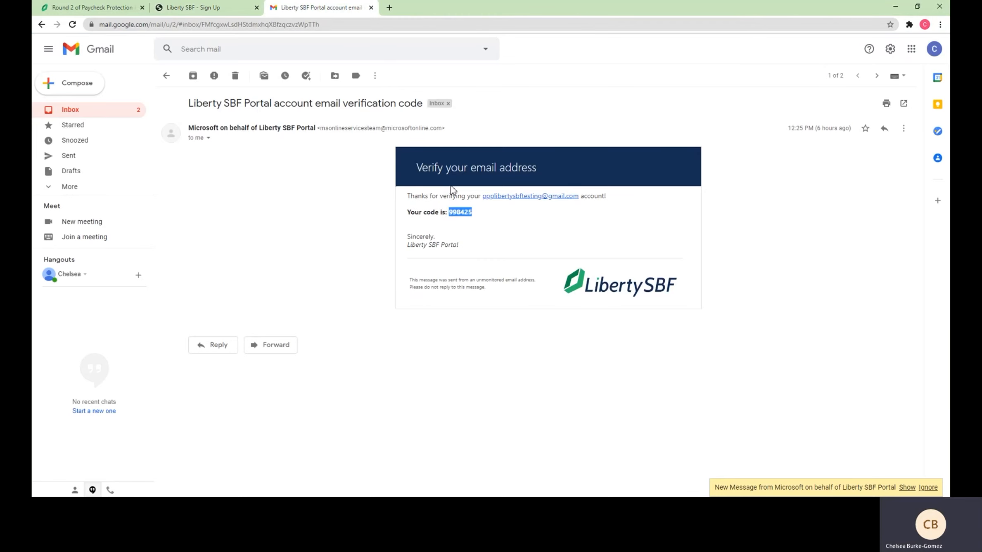
click(467, 206)
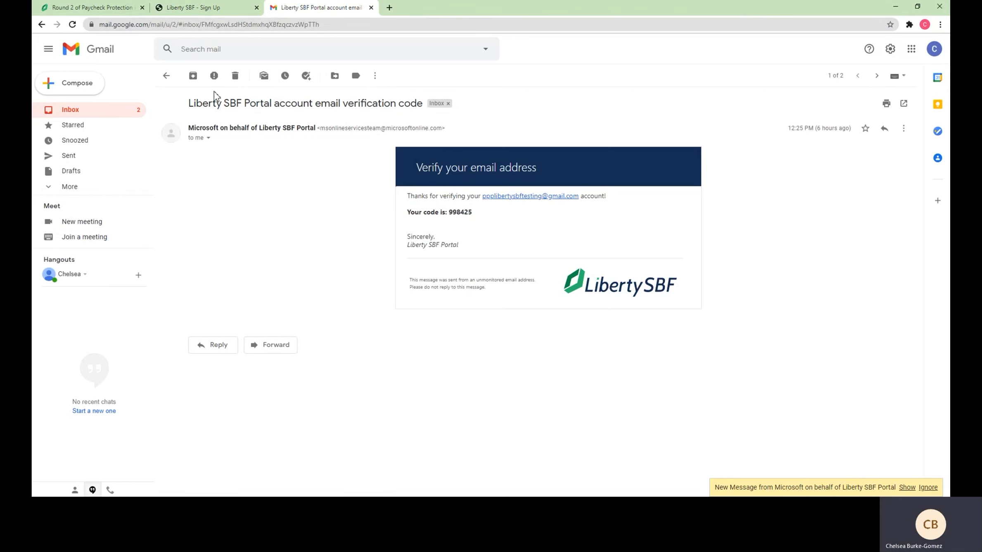
click(166, 82)
click(259, 201)
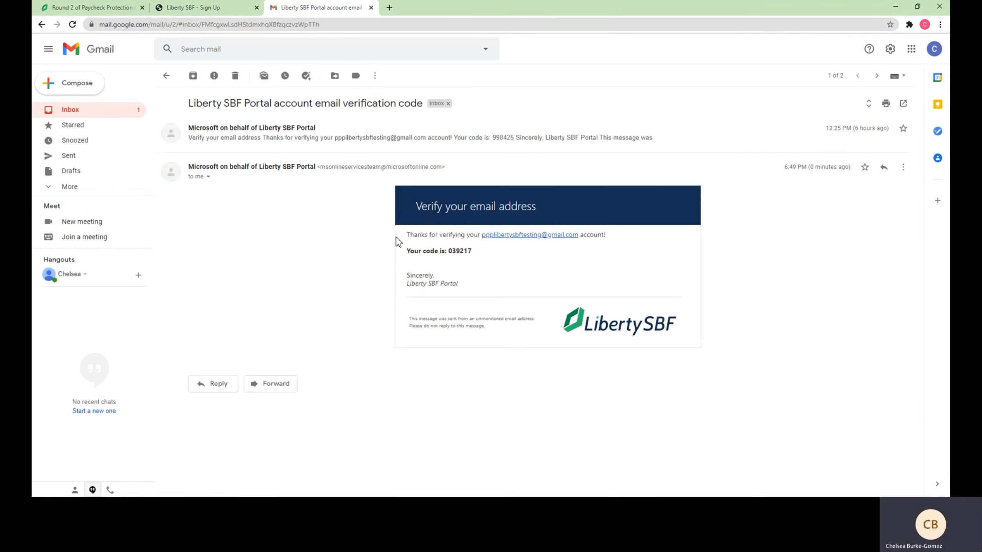
click(290, 136)
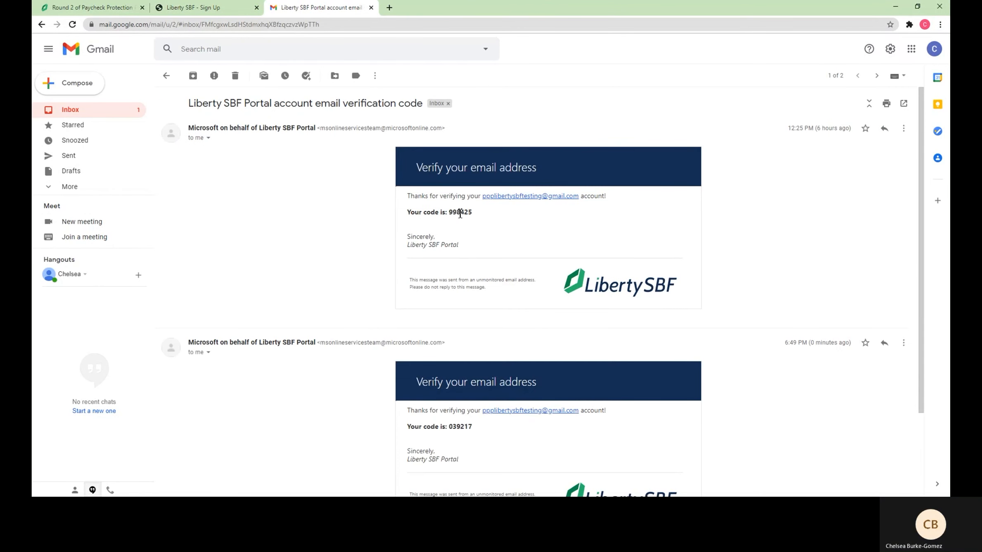
double_click(471, 428)
key(ctrl+c)
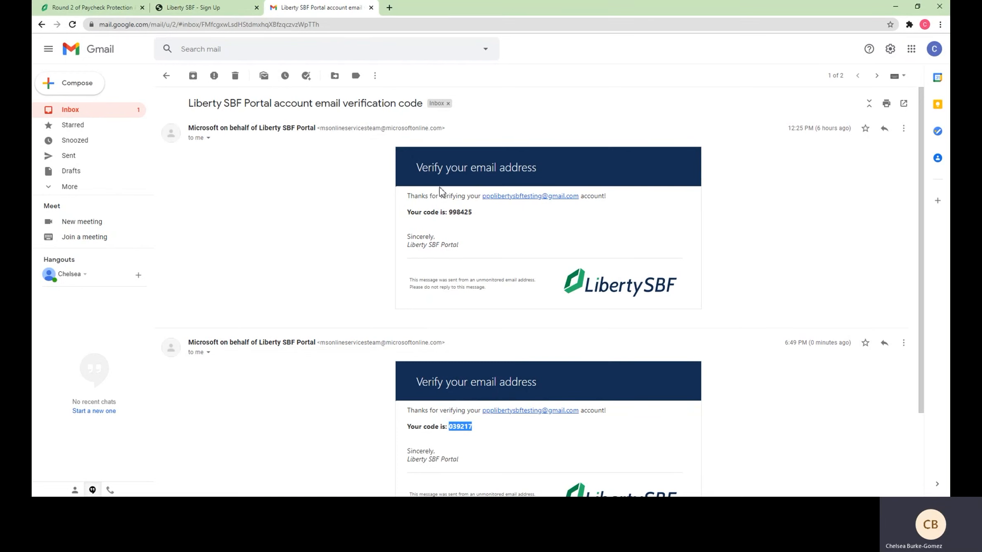
click(194, 7)
double_click(469, 243)
Paste the new code over the rejected one and verify the email address
key(ctrl+v)
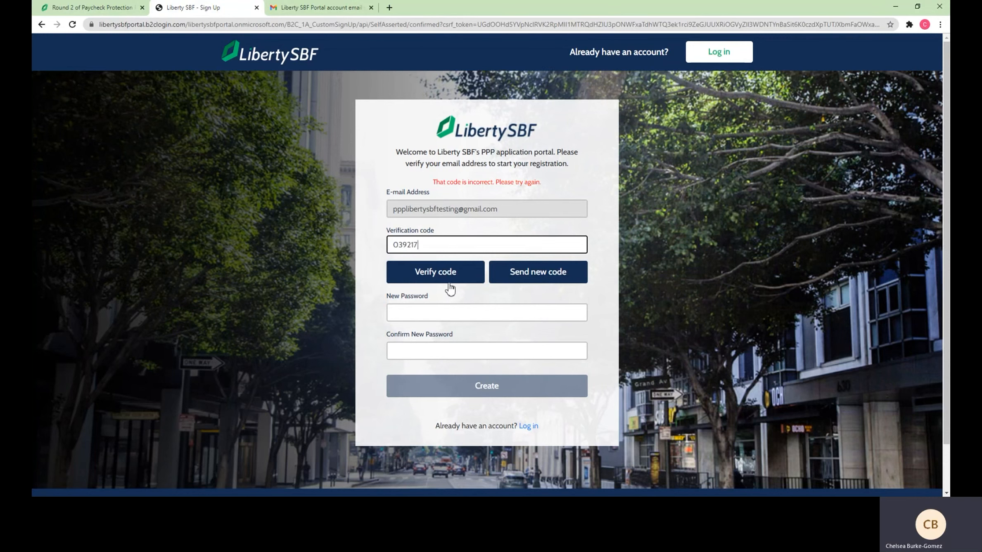
click(450, 277)
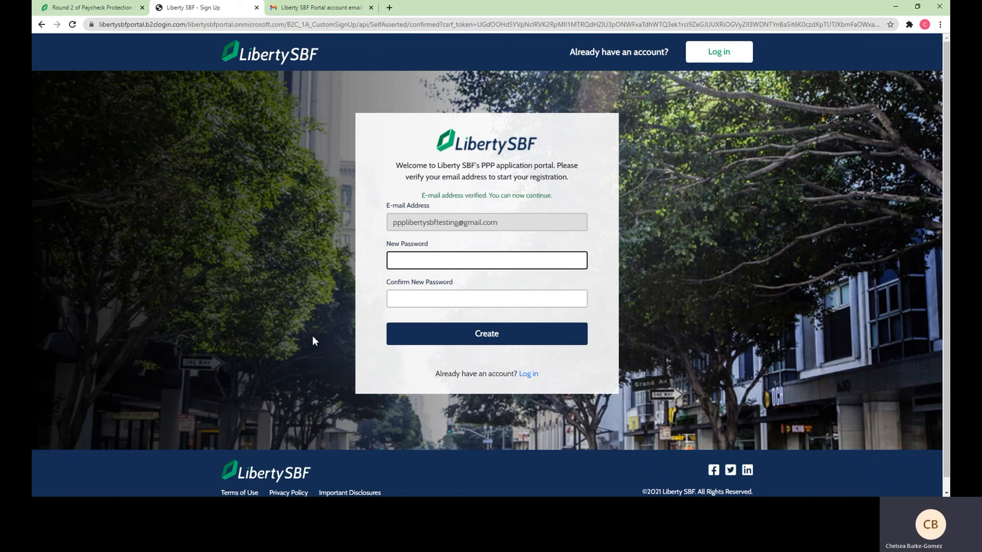
Enter and confirm the new password and submit, which reports the user already exists
text(***********)
key(Tab)
text(***********)
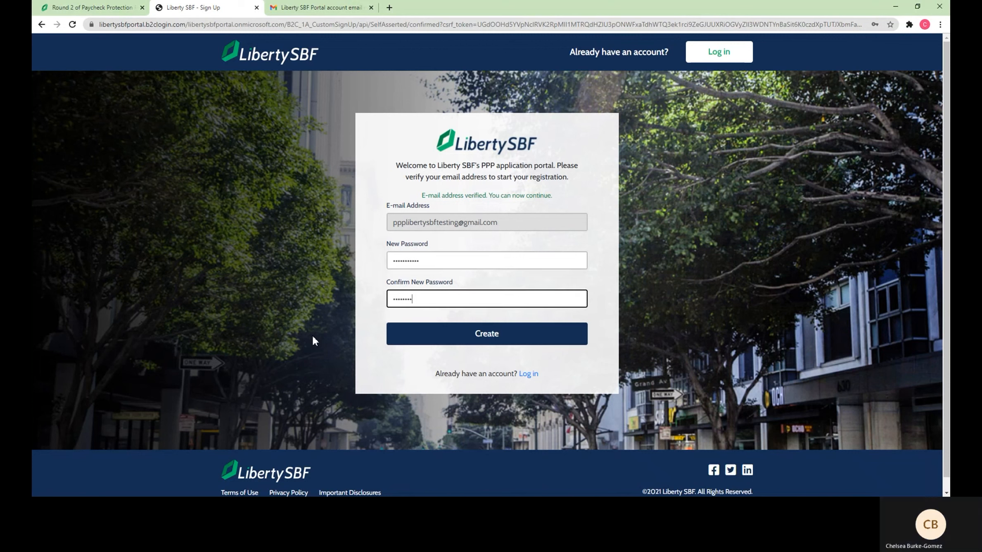
key(Return)
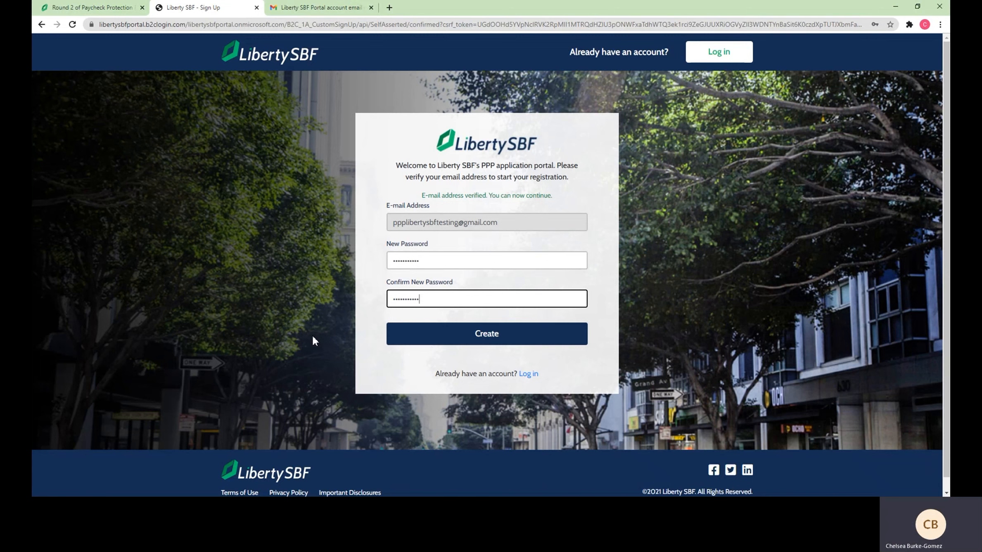
double_click(456, 279)
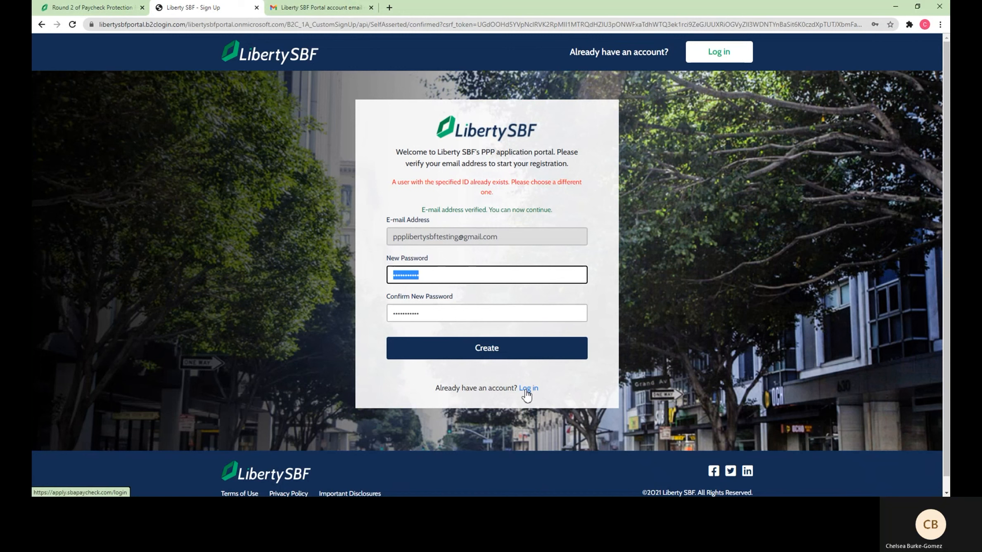
click(347, 312)
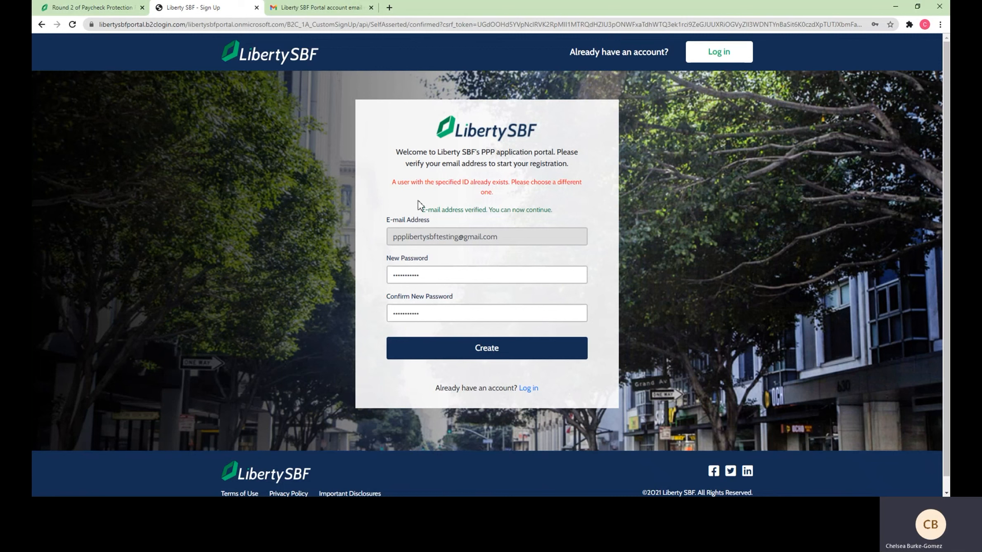
Go to the sign-in page and log in with the testing account's email and password
click(531, 390)
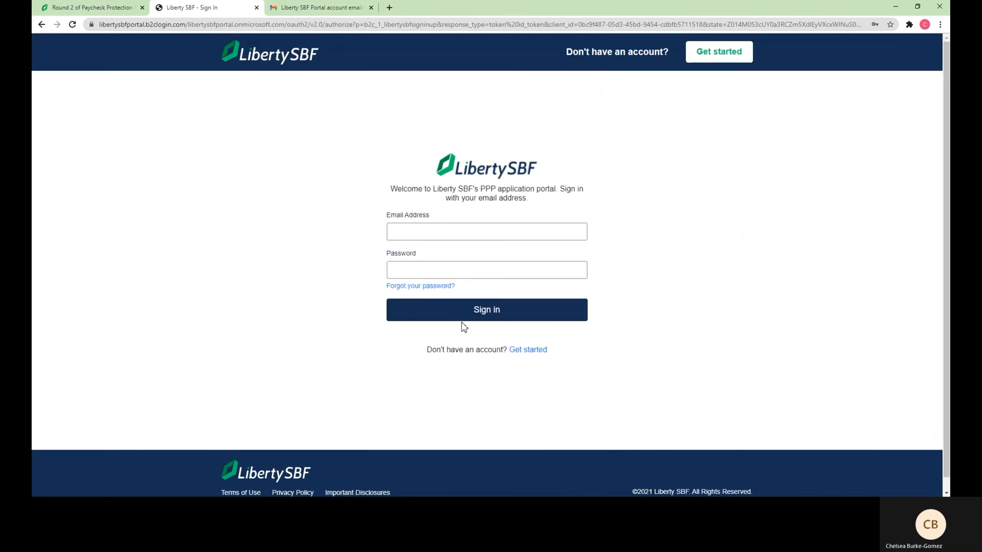
click(405, 233)
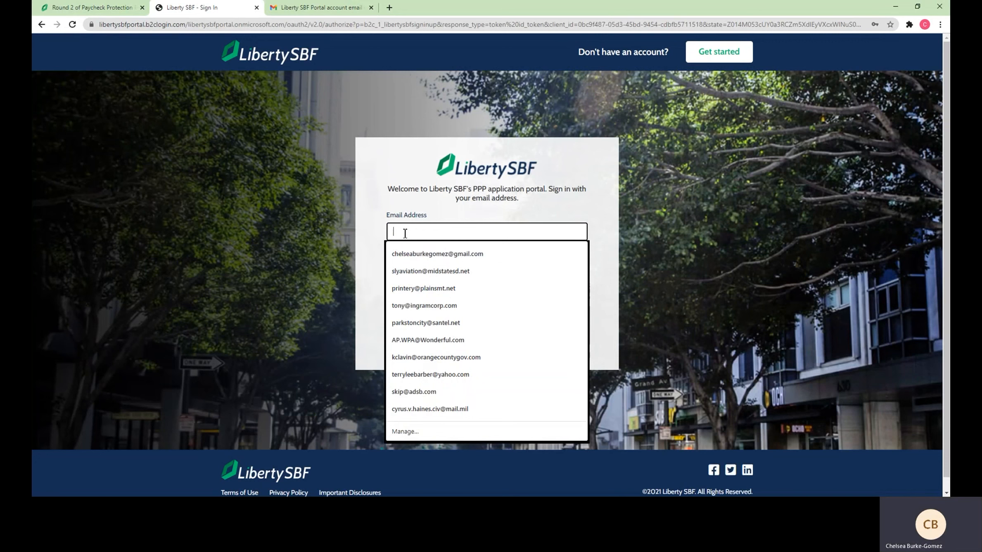
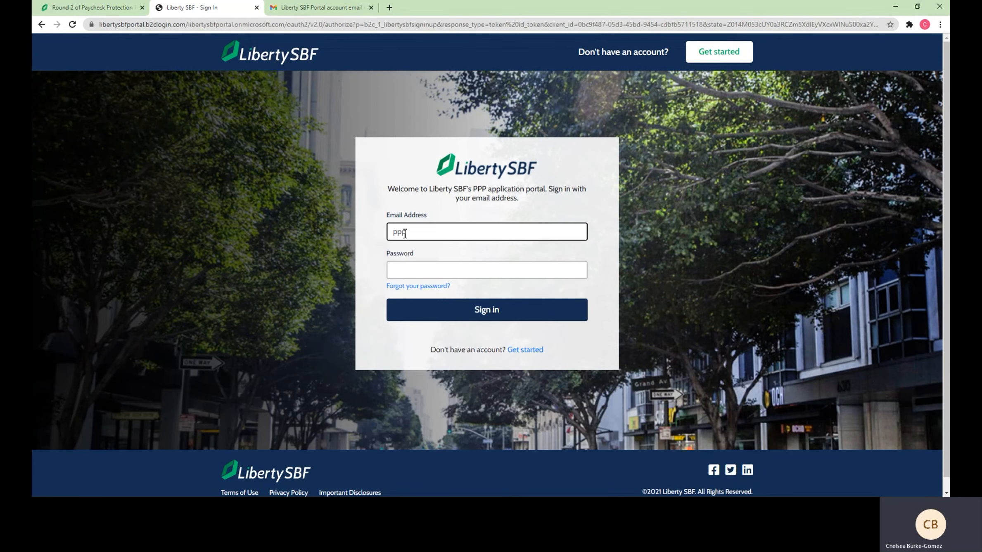
key(Tab)
key(Tab)
text(•••••••)
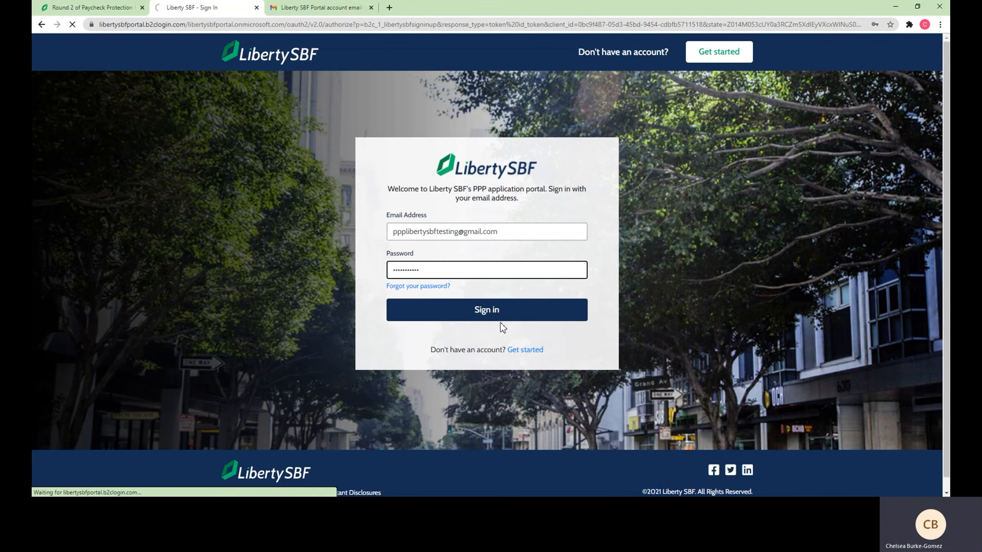
click(499, 310)
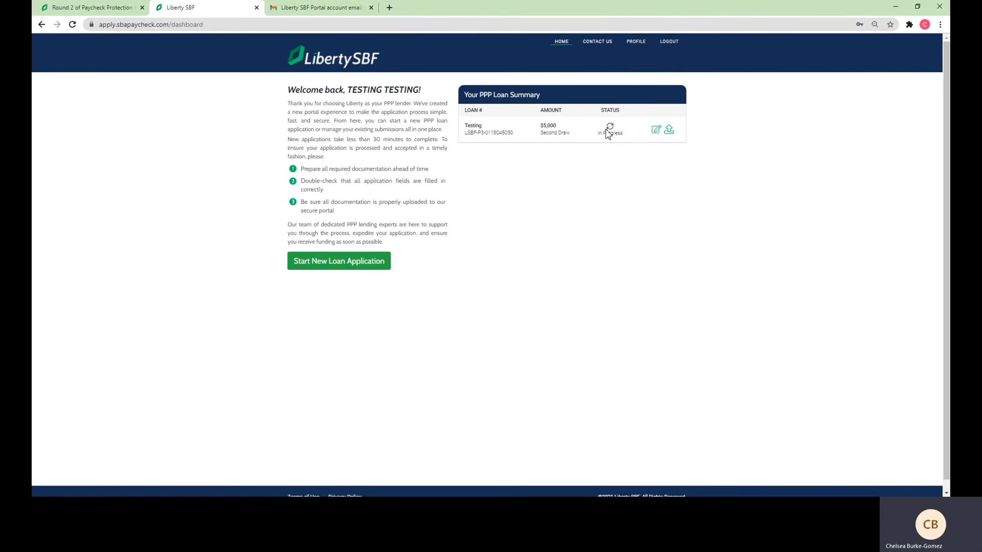
Edit the Testing loan application at the Prior PPP Loan? step, keeping the 2020 loan answer Yes
click(655, 129)
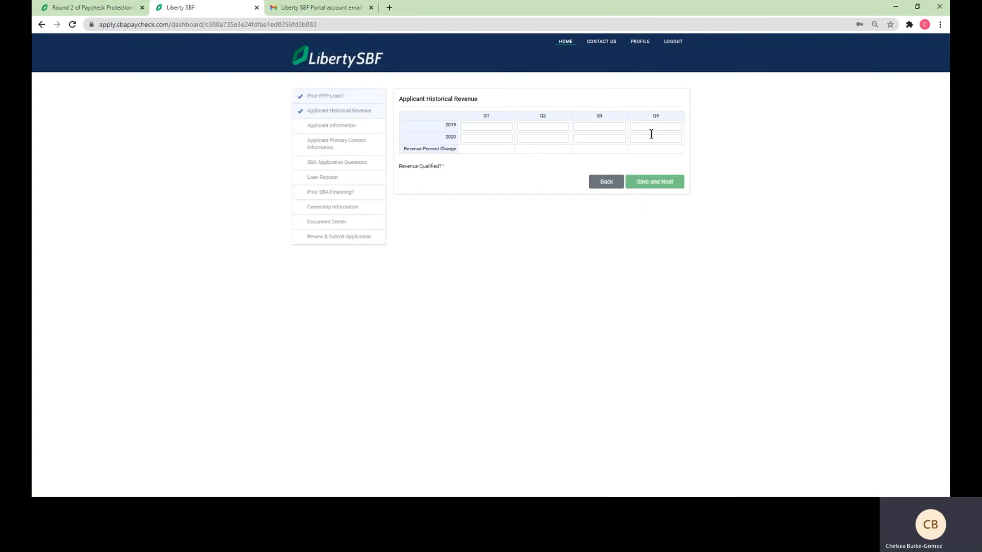
click(306, 97)
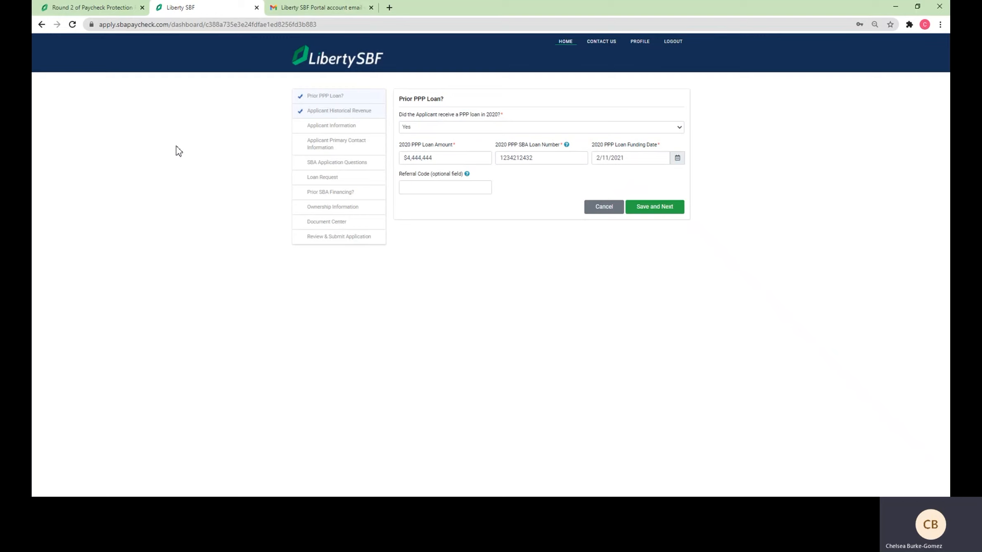
click(428, 129)
click(429, 140)
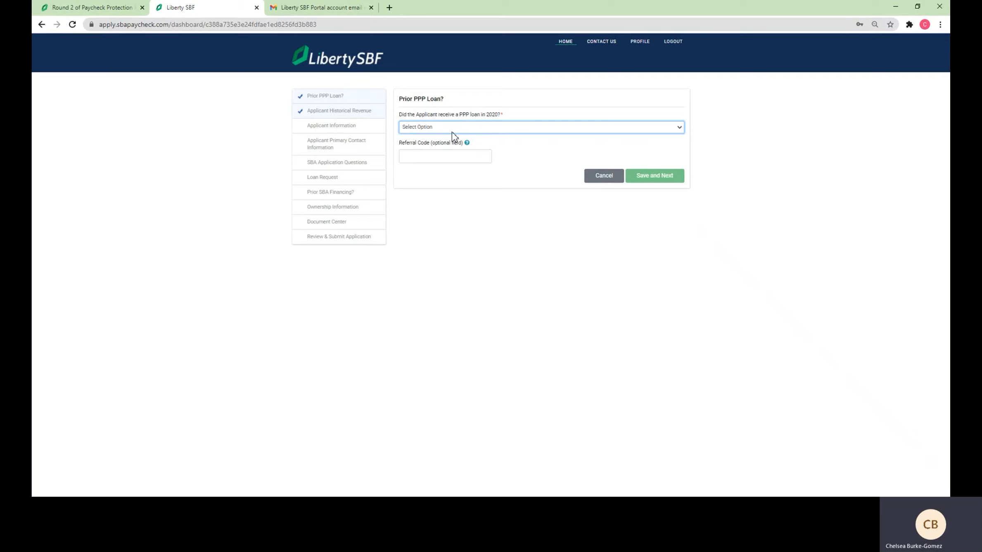
key(Down)
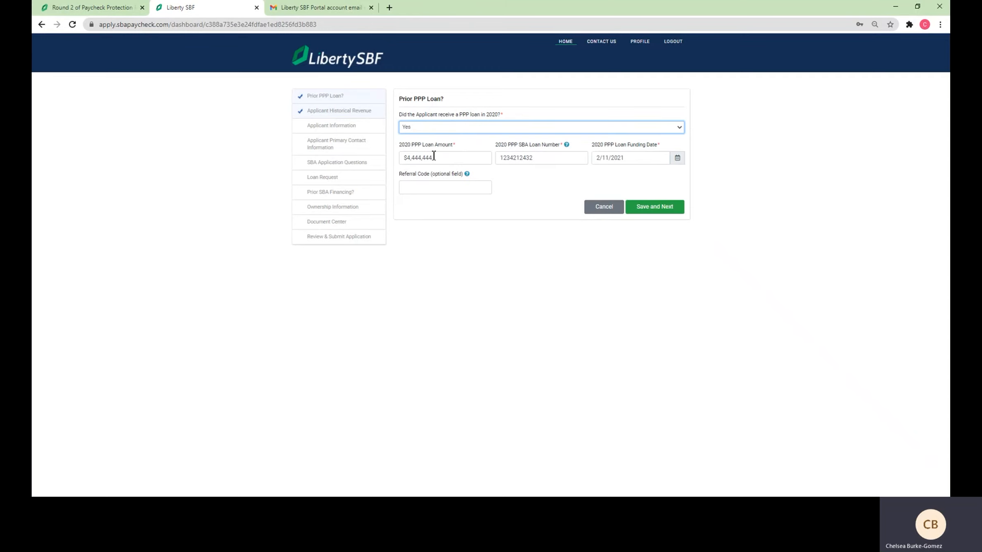
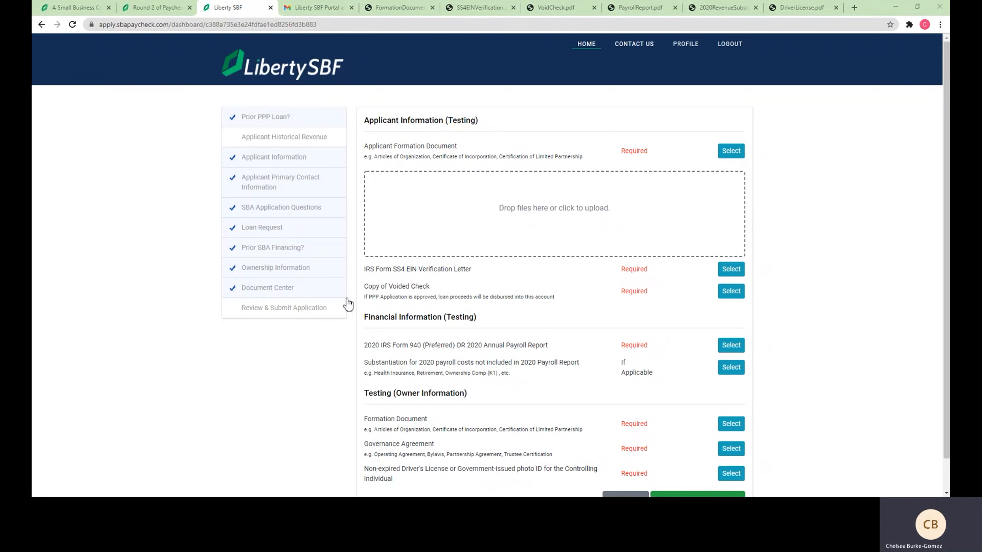
scroll(351, 349, down, 1)
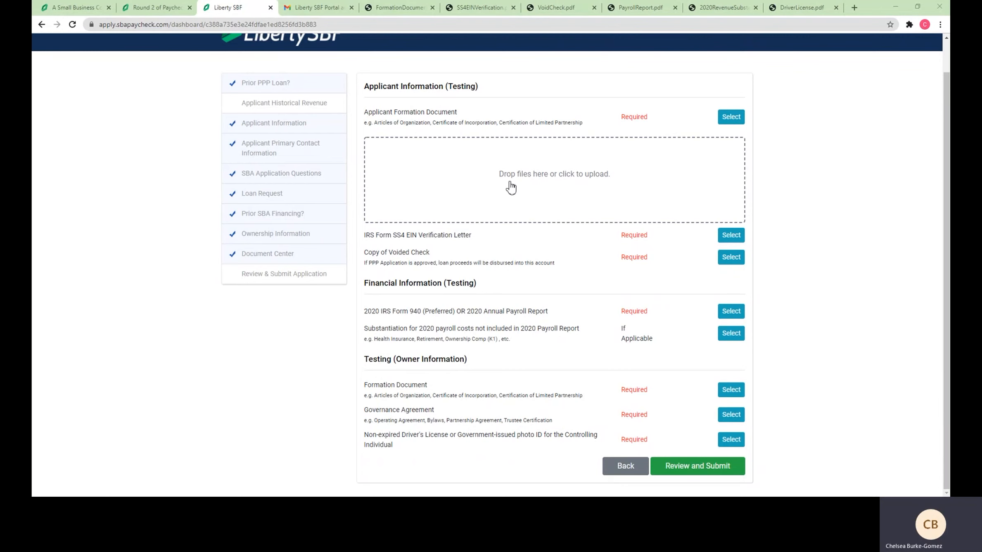
Drag FormationDocument.pdf from its browser tab onto the Applicant Formation Document drop zone
click(616, 180)
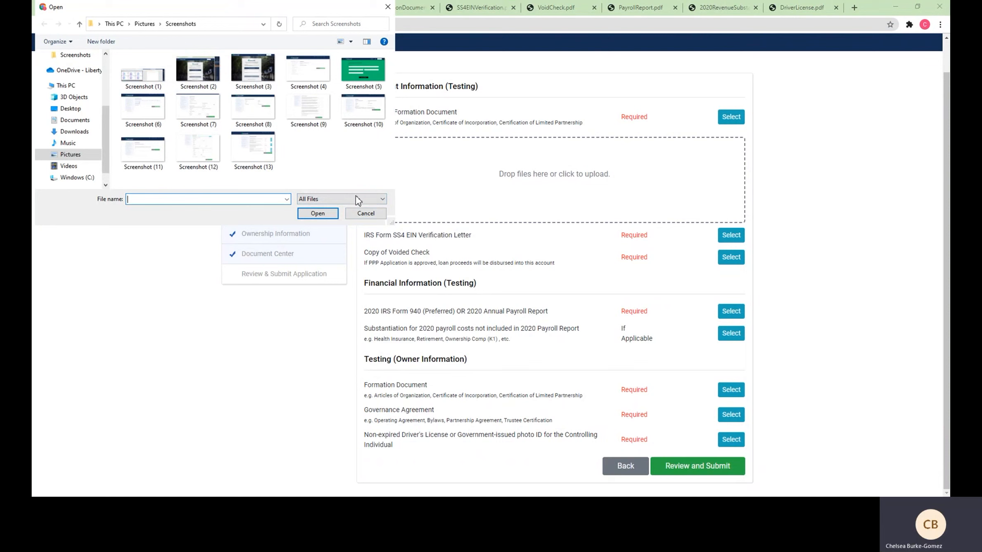
click(365, 218)
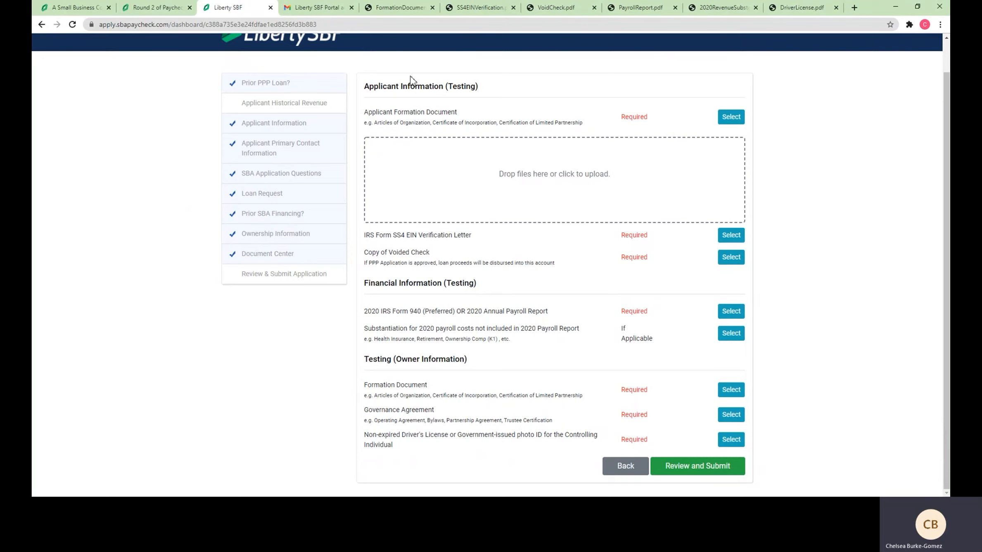
click(399, 7)
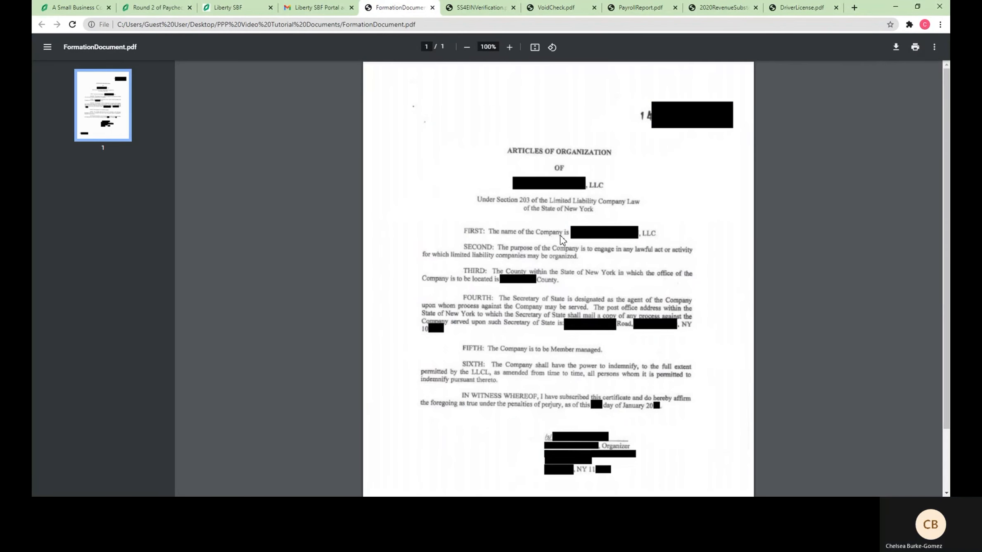
scroll(295, 214, down, 2)
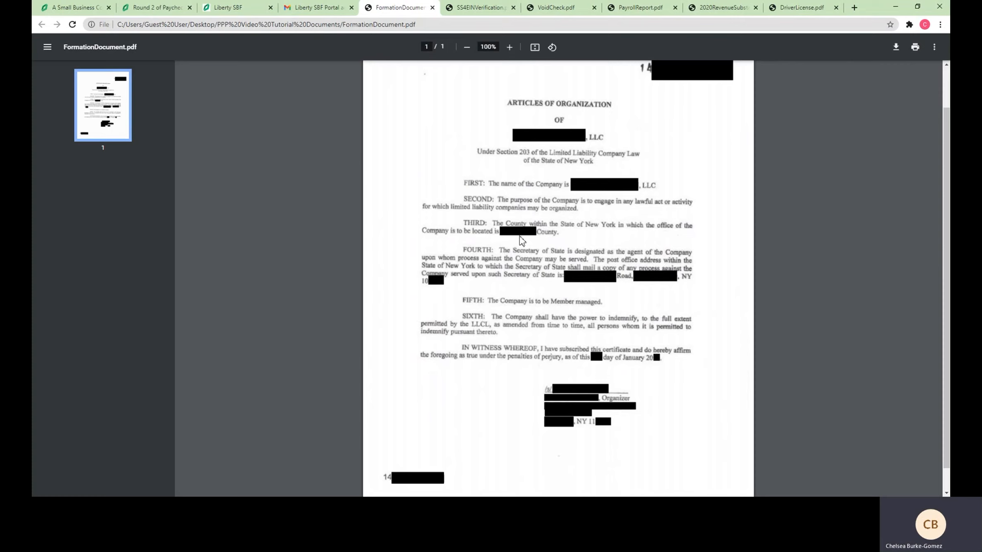
click(251, 8)
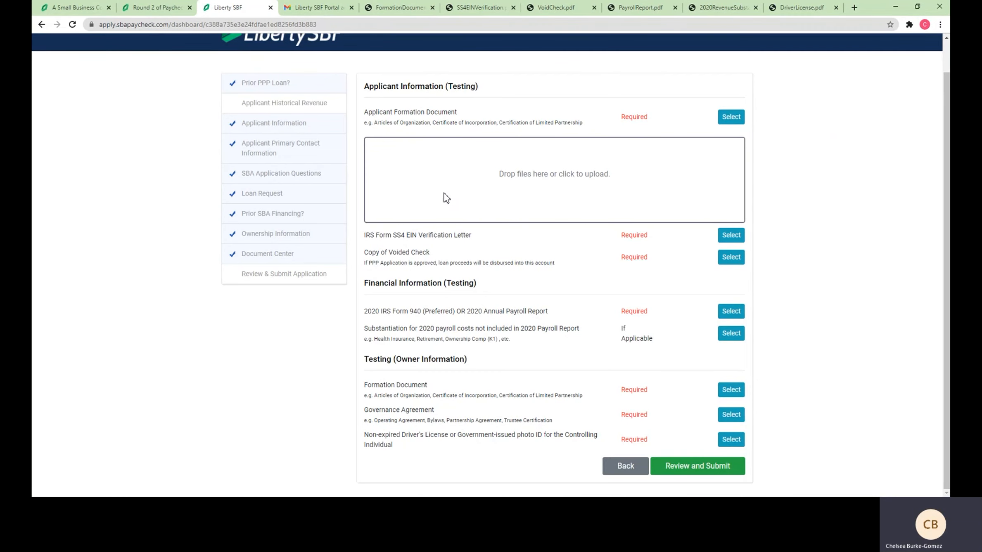
drag(446, 197, 446, 199)
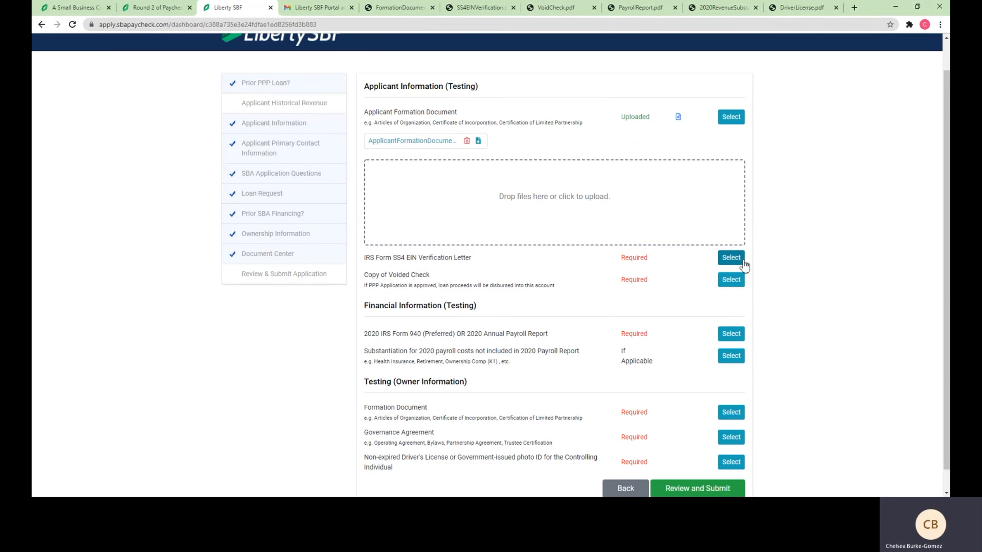
Upload SS4EINVerification.pdf to the IRS Form SS4 EIN Verification Letter row as ApplicantIrsFormSs4.pdf
click(731, 258)
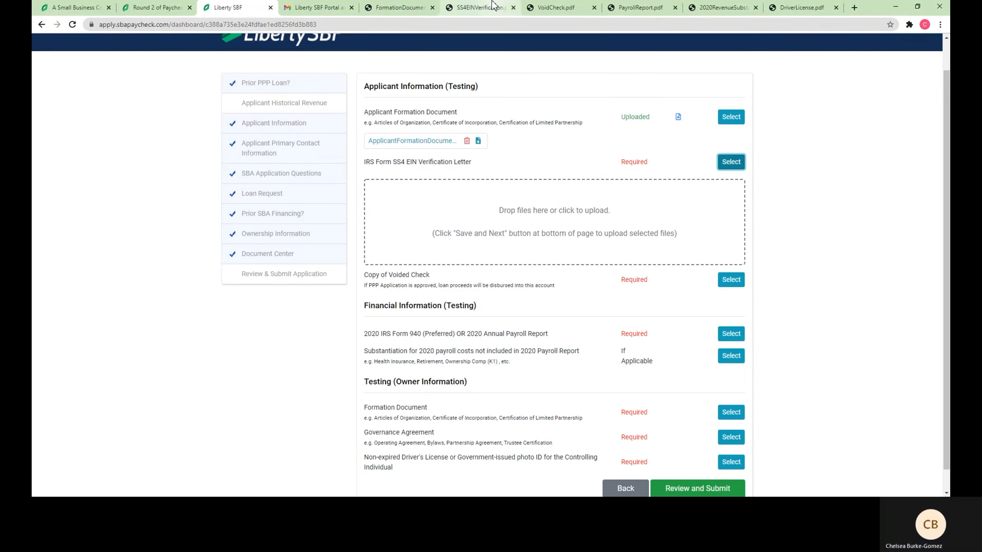
click(479, 7)
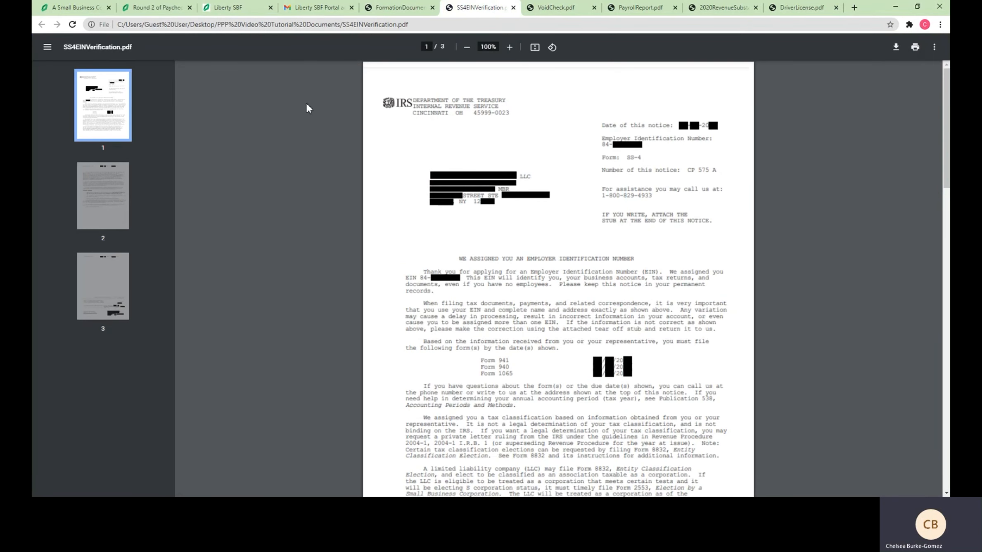
click(253, 16)
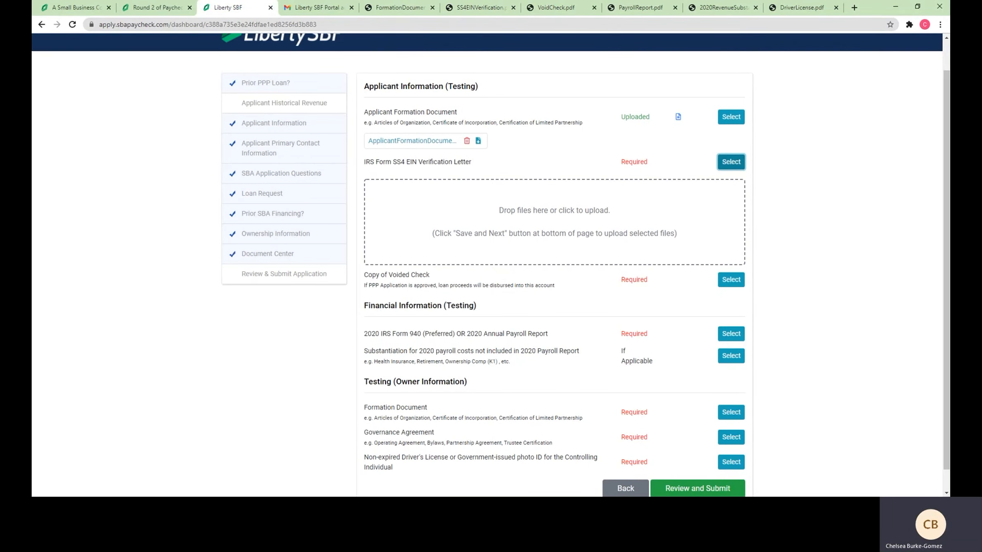
click(387, 506)
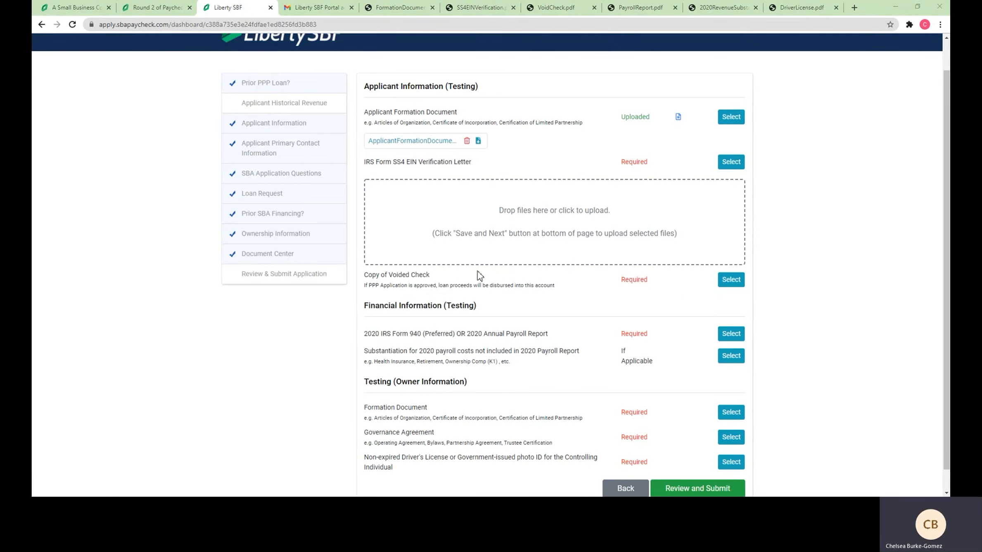
drag(467, 446, 553, 239)
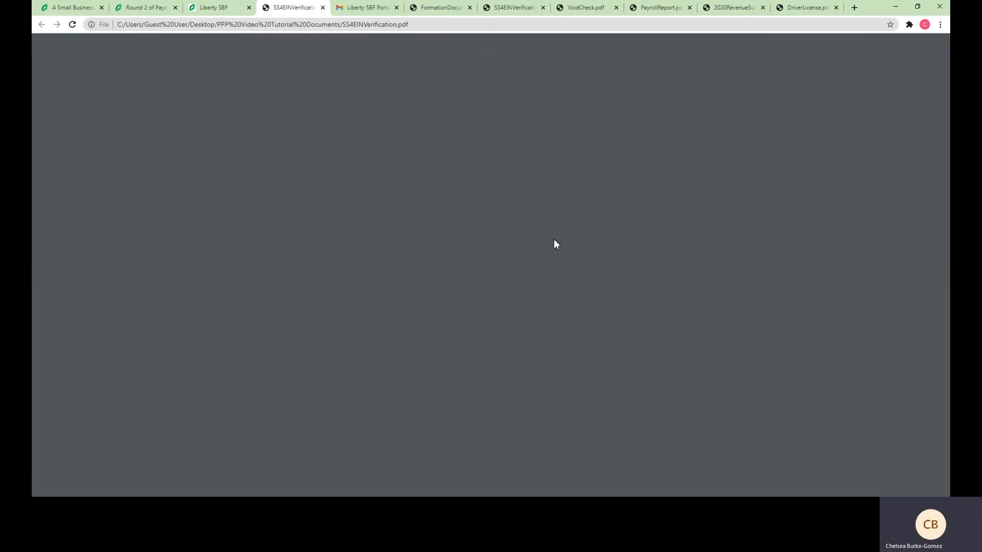
click(218, 7)
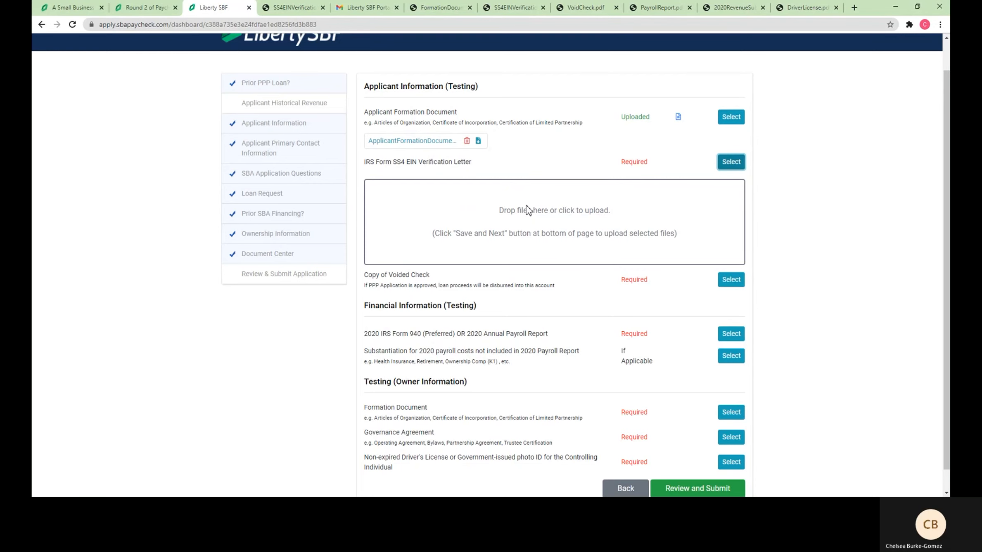
drag(527, 210, 526, 207)
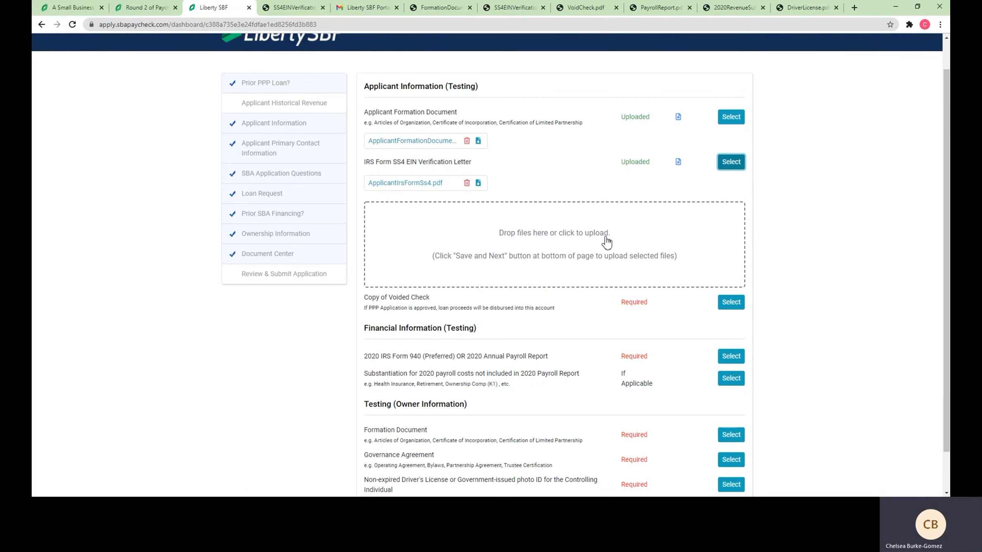
click(574, 248)
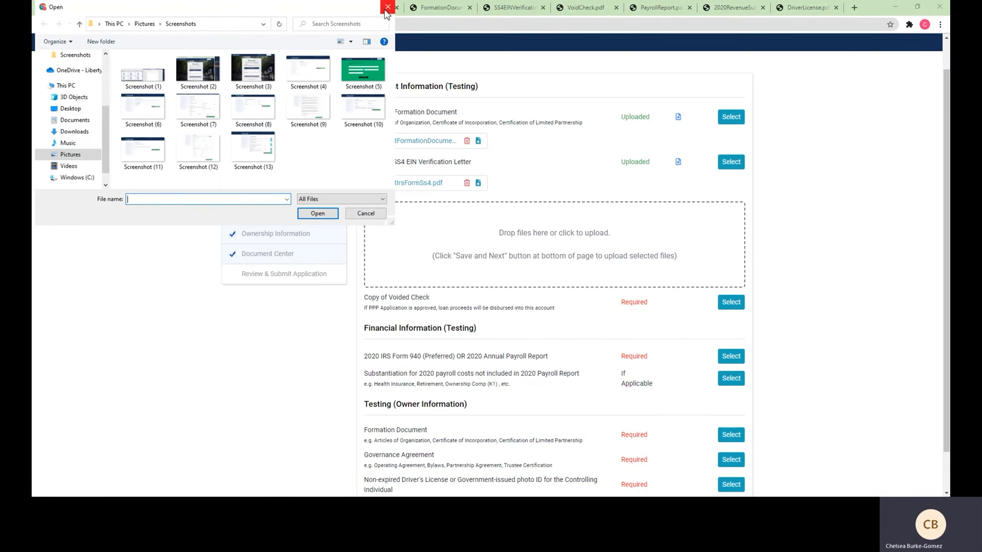
click(387, 7)
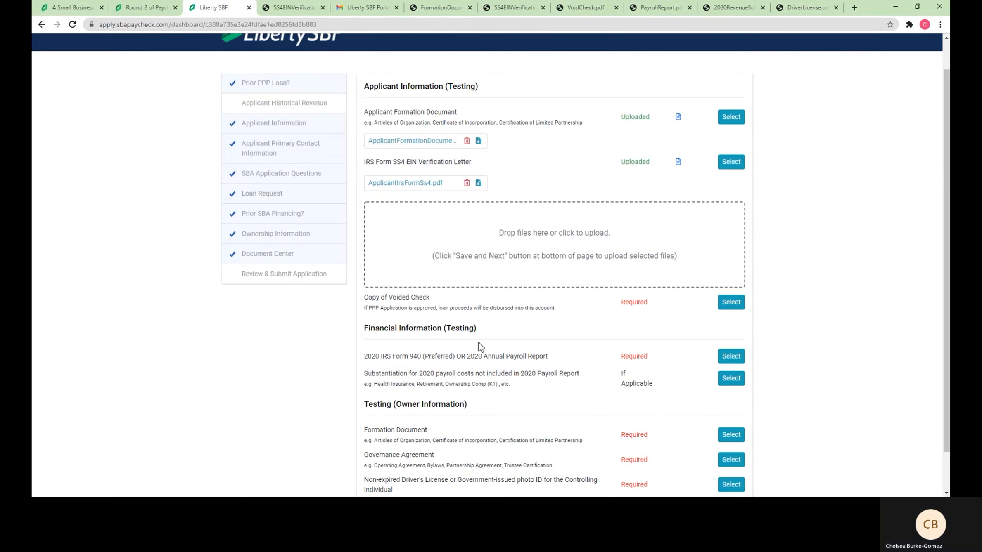
Upload VoidCheck.pdf to the Copy of Voided Check row as ApplicantVoidedCheck.pdf
click(728, 308)
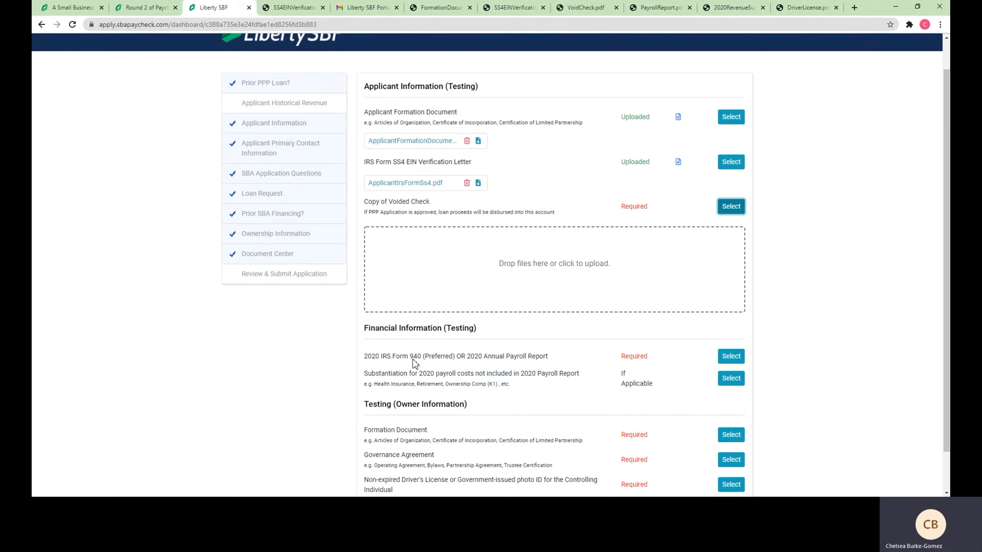
click(586, 7)
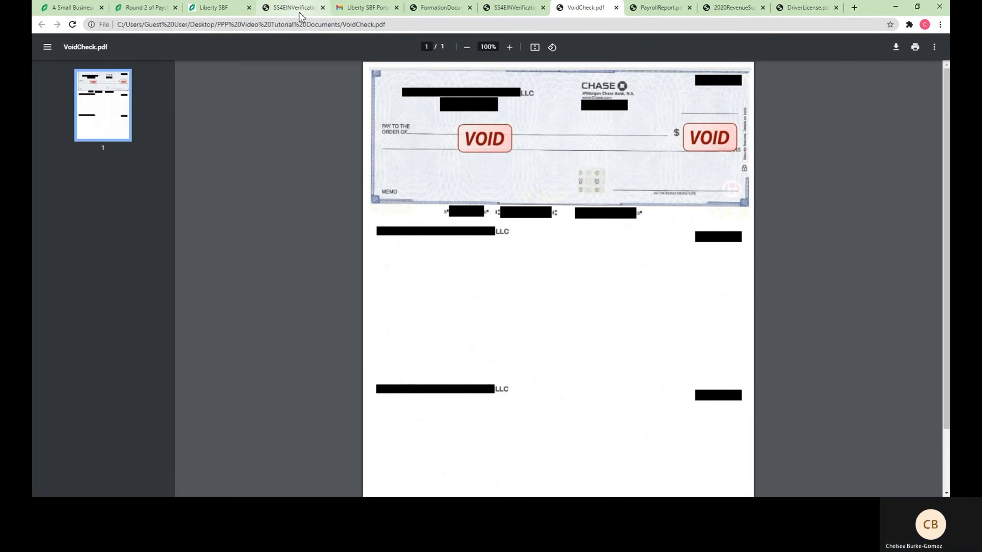
click(219, 8)
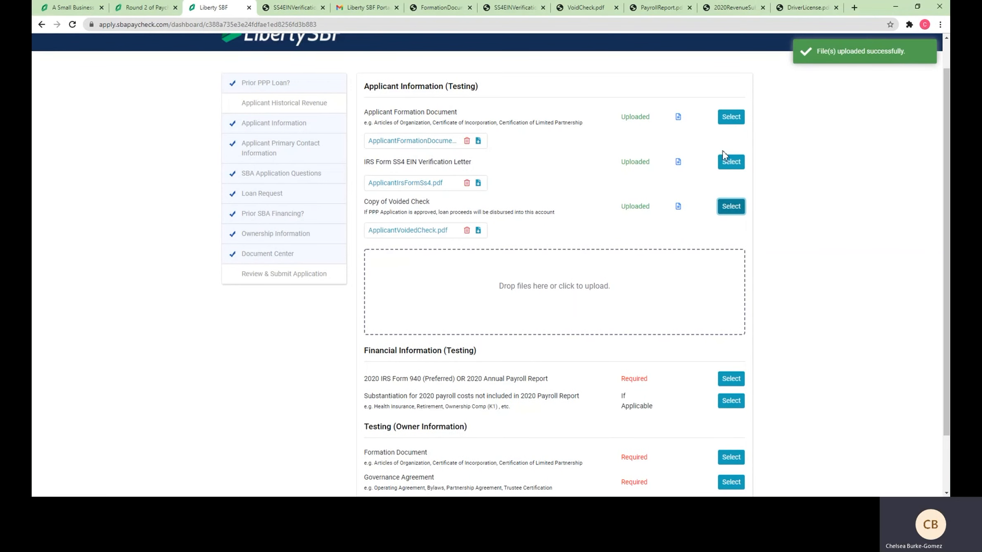
Upload PayrollReport.pdf to the 2020 IRS Form 940 row, saved as PayrollPayrollReport.pdf
scroll(570, 303, down, 2)
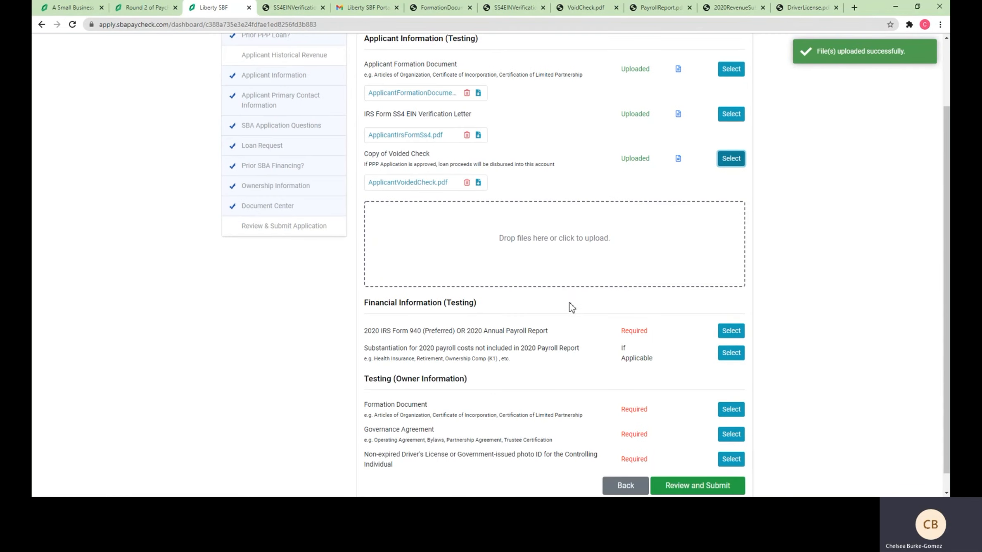
scroll(569, 303, down, 1)
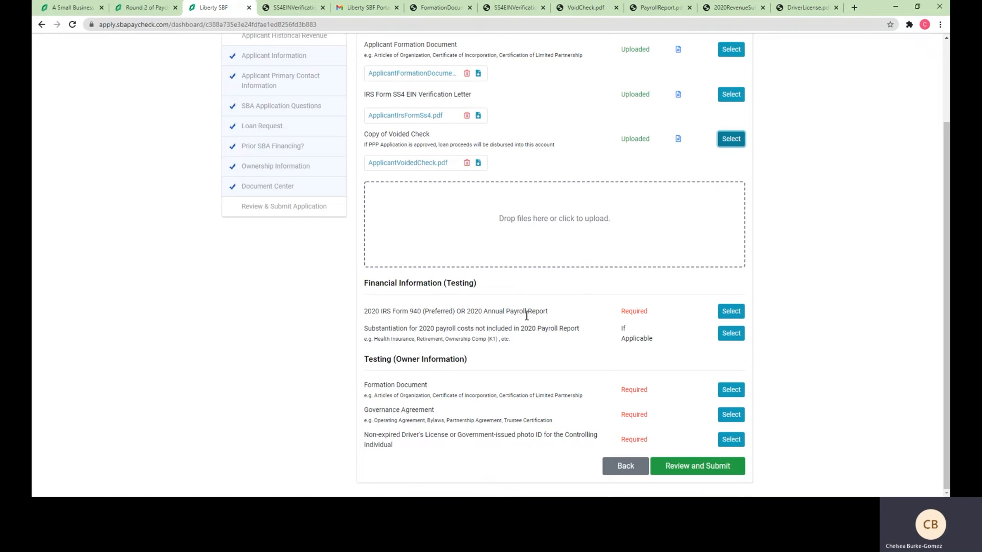
click(729, 310)
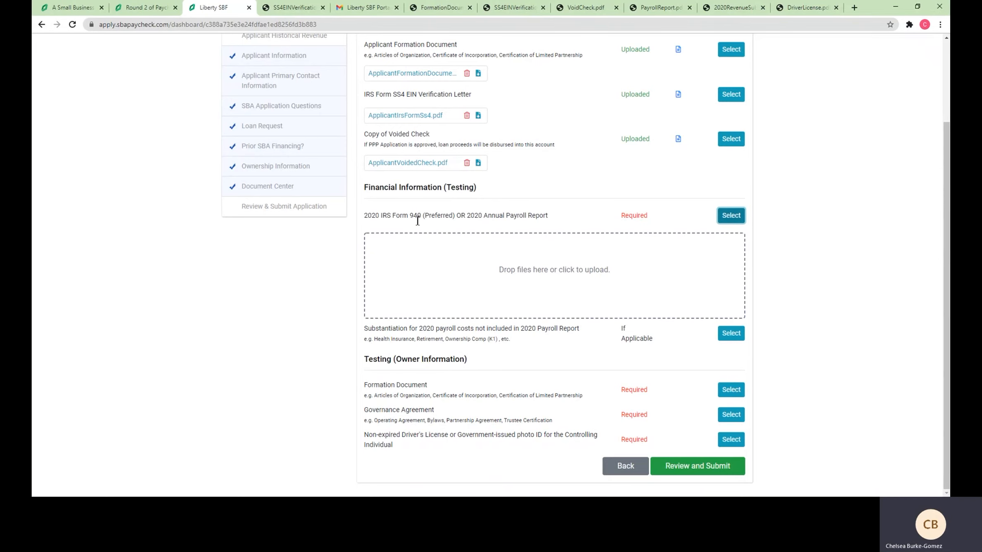
click(650, 8)
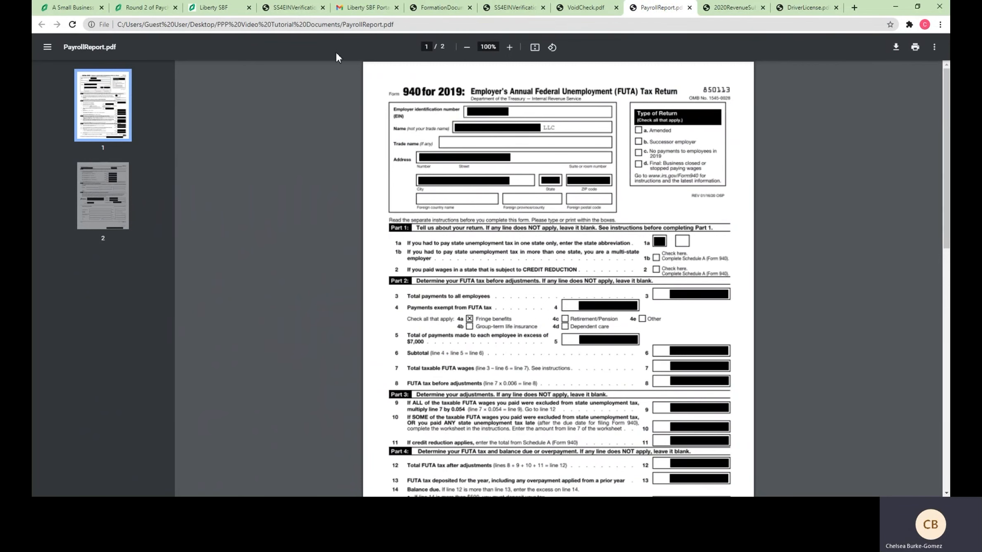
click(215, 8)
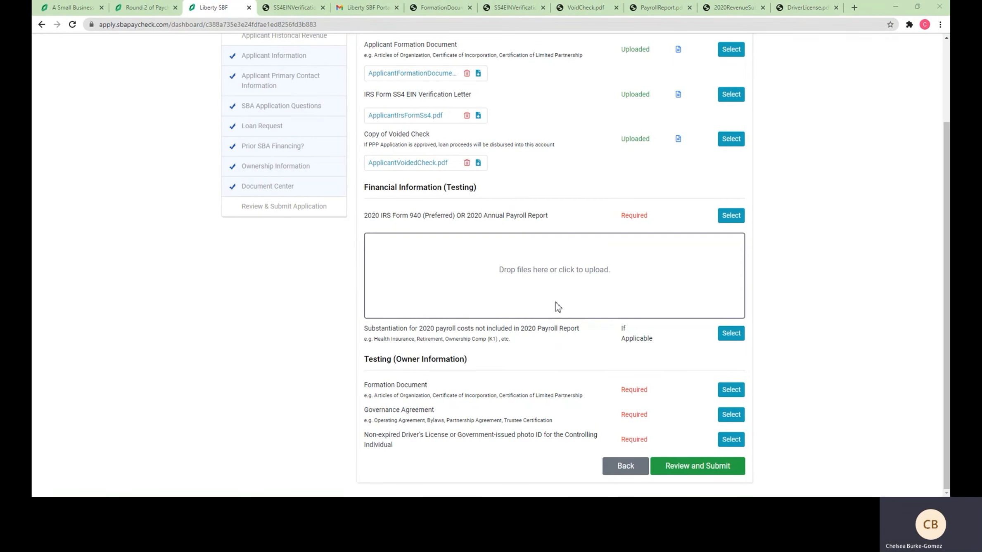
click(545, 288)
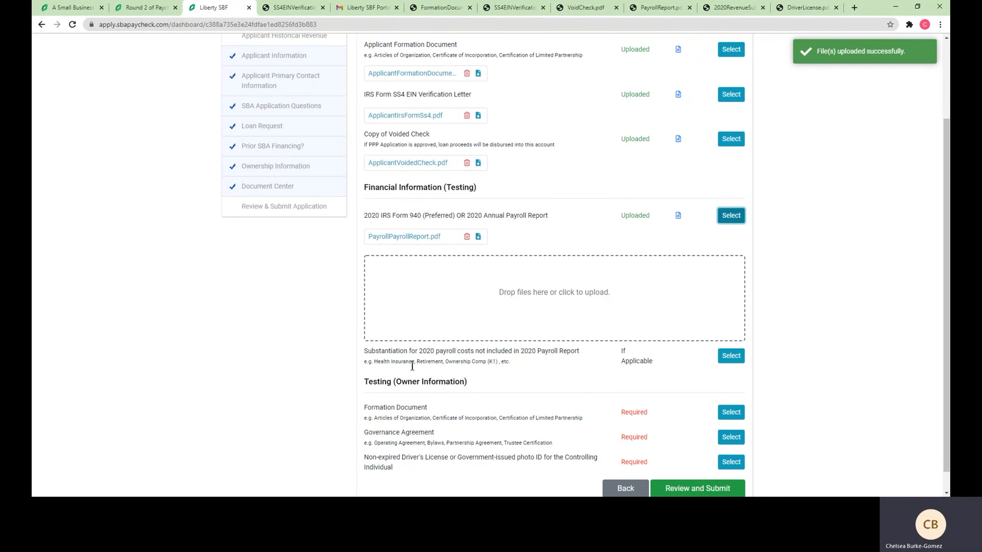
scroll(412, 366, down, 1)
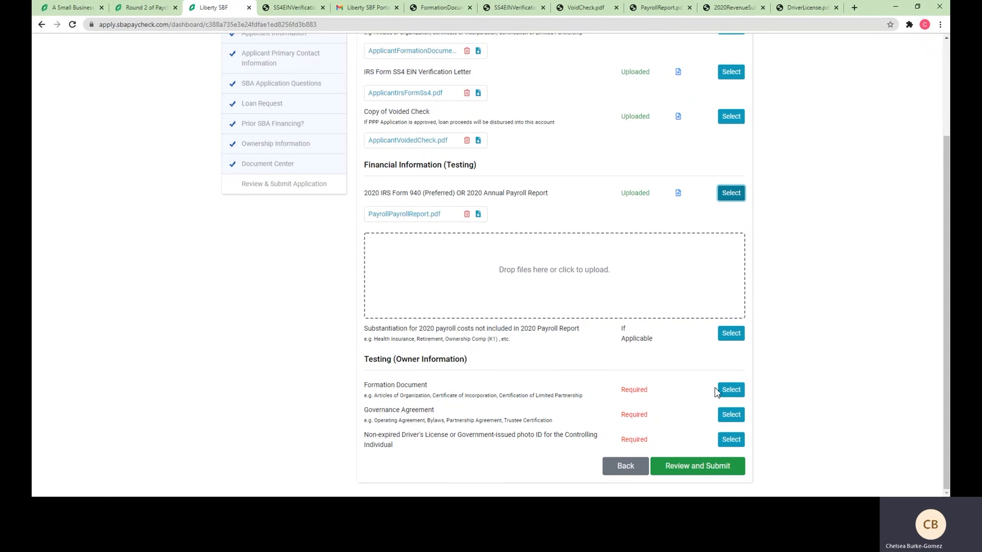
Upload FormationDocument.pdf, GovernanceAgreement.pdf and the driver's license PDF to the Owner Information rows
click(725, 398)
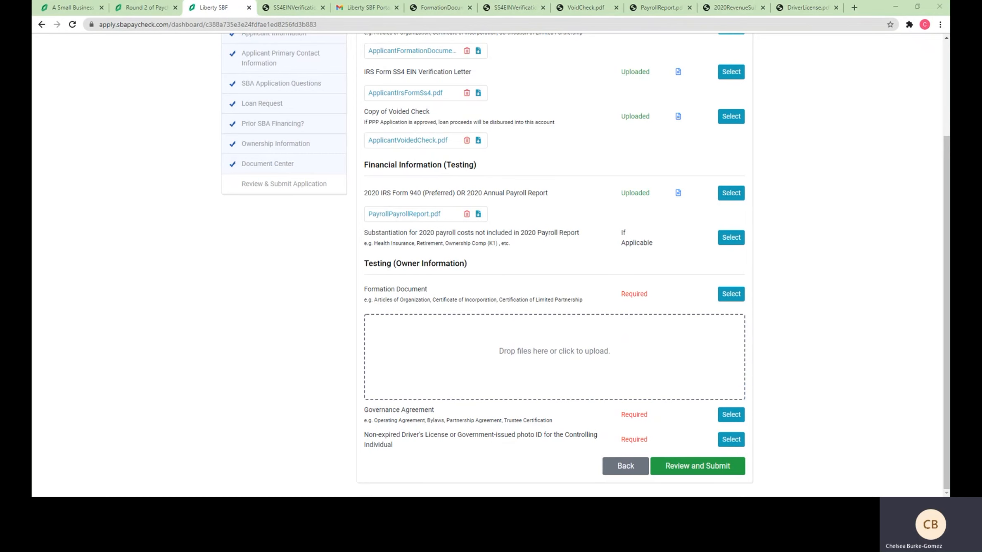
drag(466, 398, 466, 370)
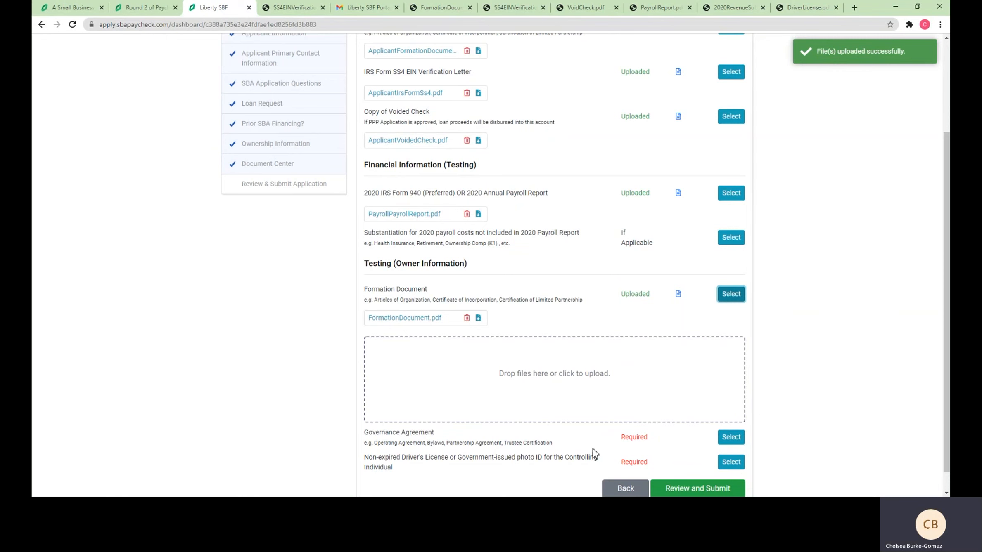
scroll(473, 454, down, 1)
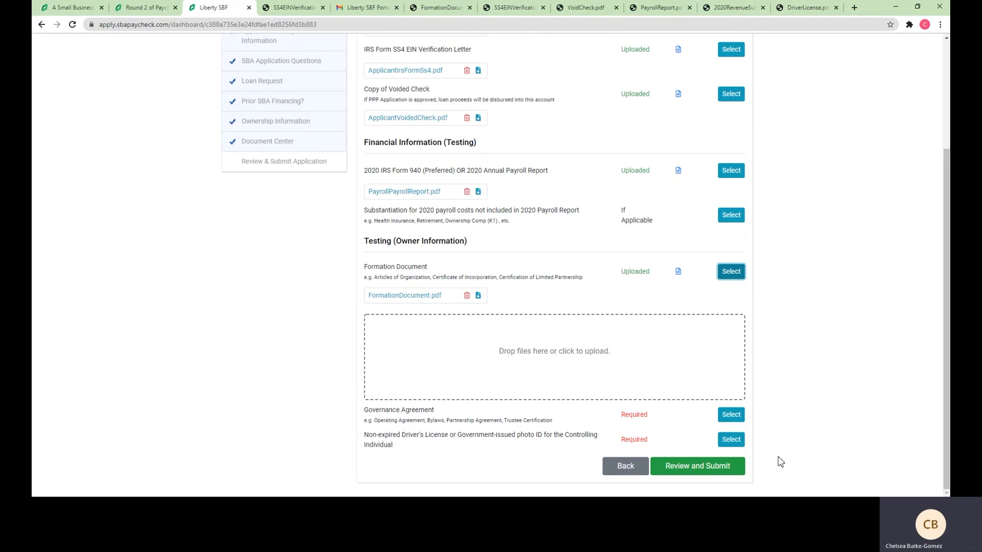
click(725, 416)
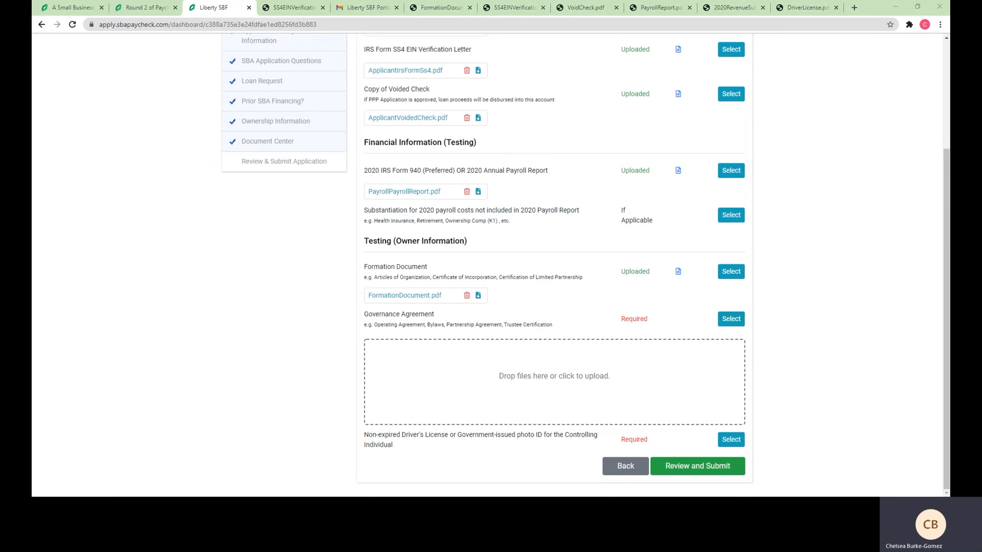
mouse_move(501, 384)
mouse_down()
mouse_move(507, 375)
mouse_move(506, 390)
mouse_up()
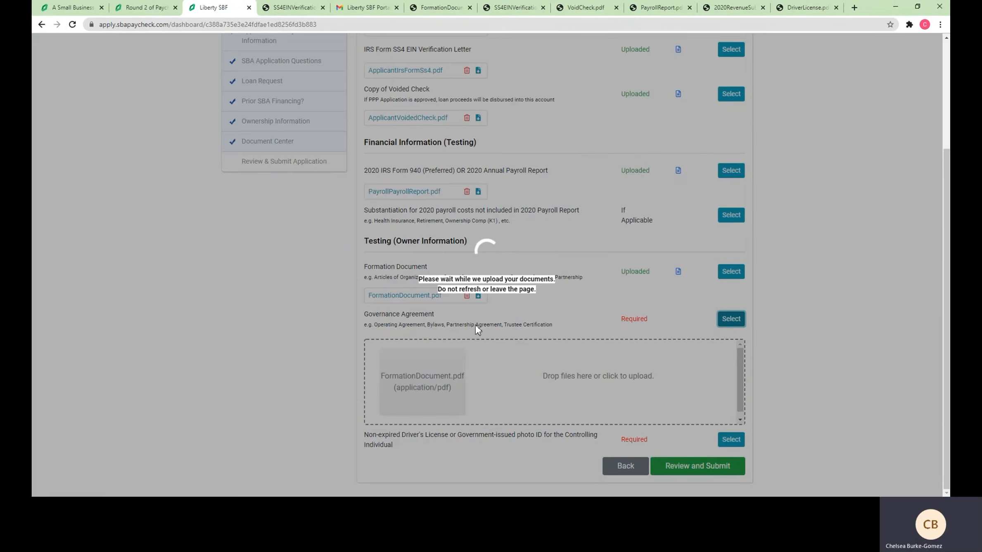
scroll(675, 370, down, 1)
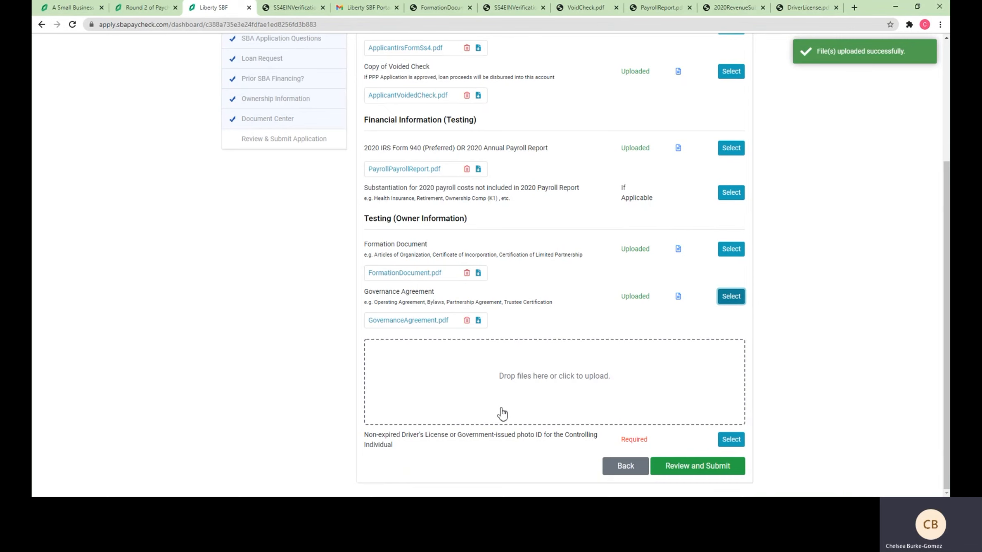
click(738, 439)
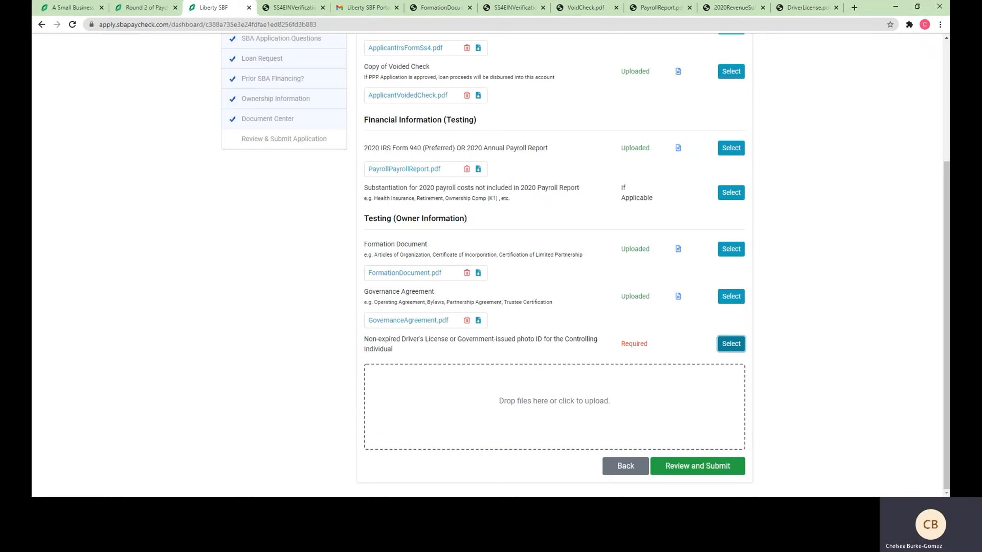
drag(193, 280, 531, 403)
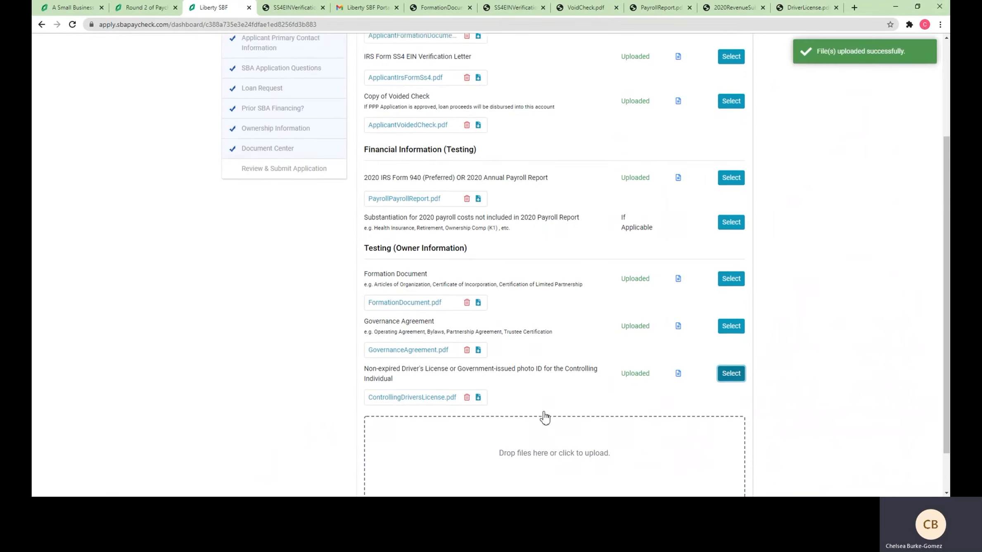
scroll(582, 409, down, 1)
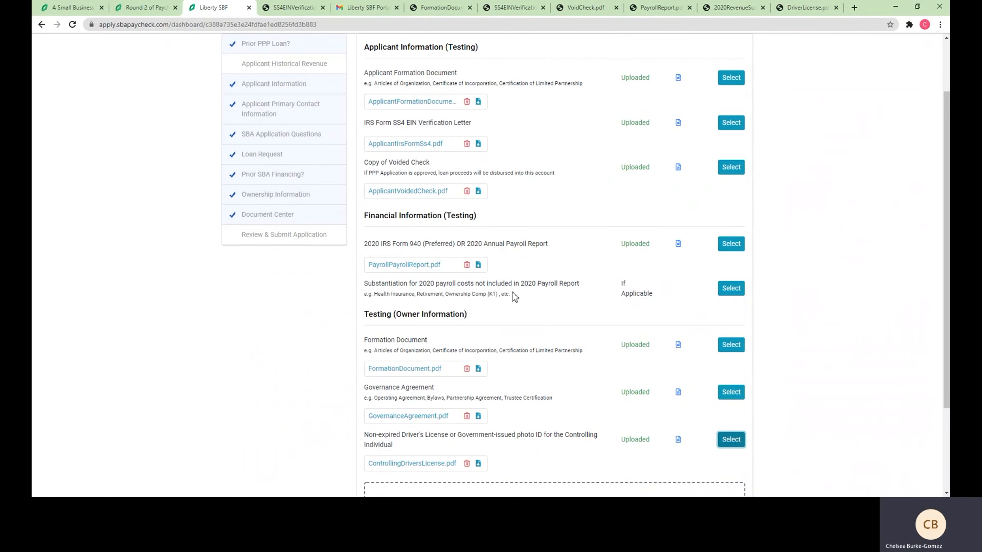
scroll(633, 313, down, 3)
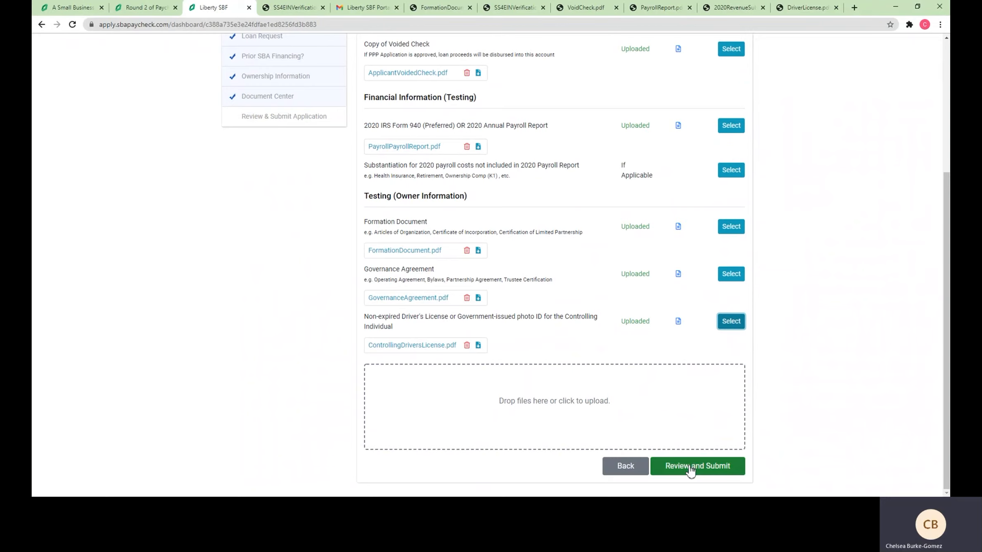
Open Review and Submit, check the expanded Applicant Information, then request submission
click(690, 469)
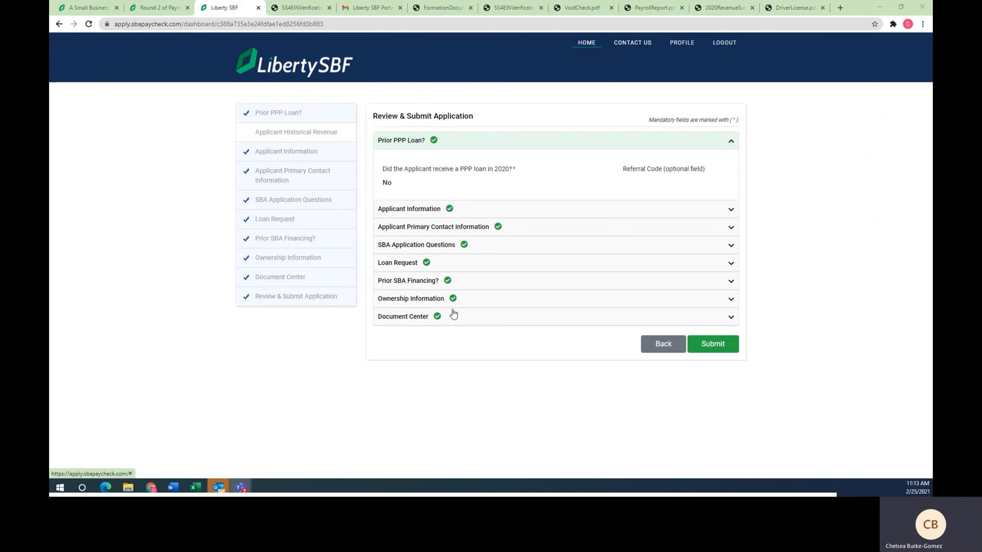
click(434, 209)
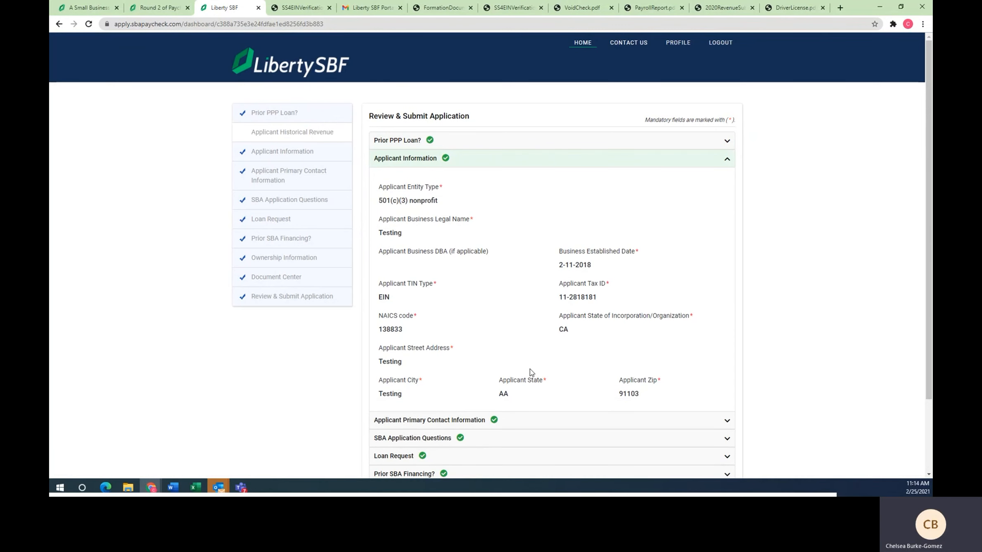
scroll(531, 372, down, 2)
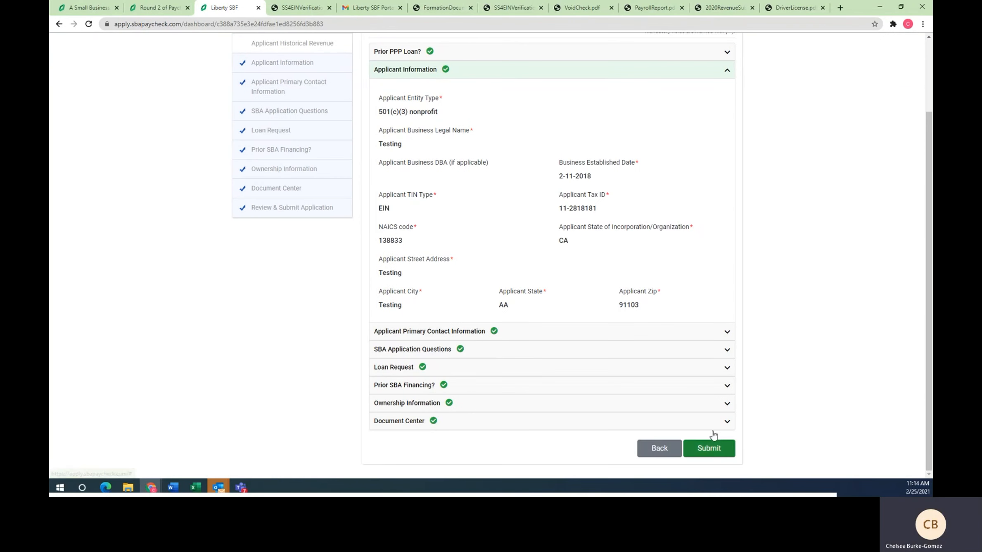
click(705, 448)
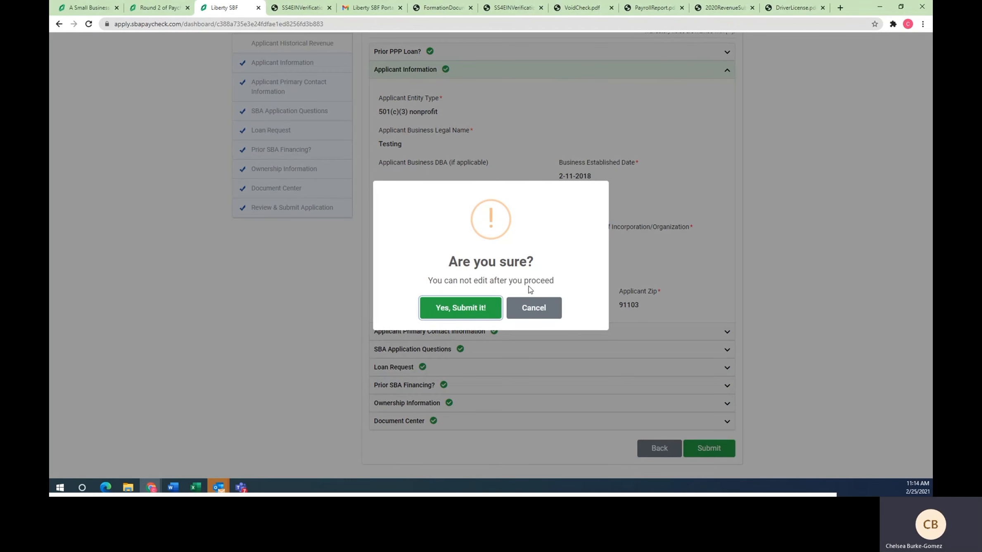
Confirm with Yes, Submit it! and acknowledge the thank-you page to return to the dashboard
click(473, 308)
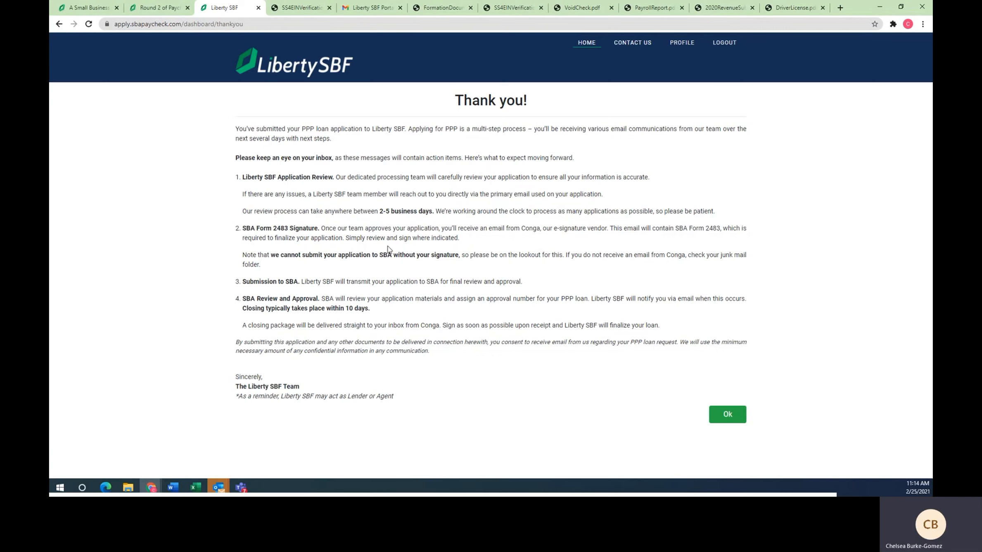
click(740, 417)
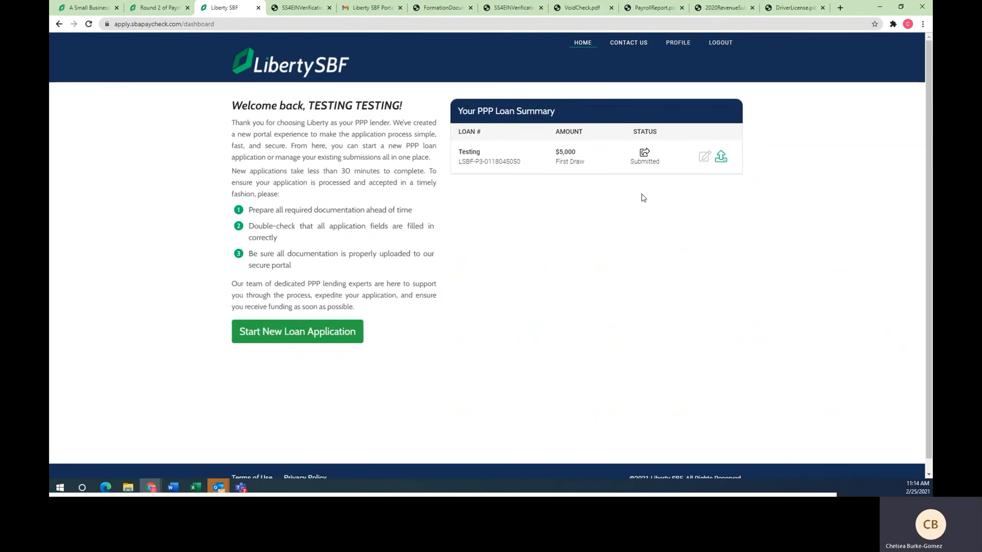